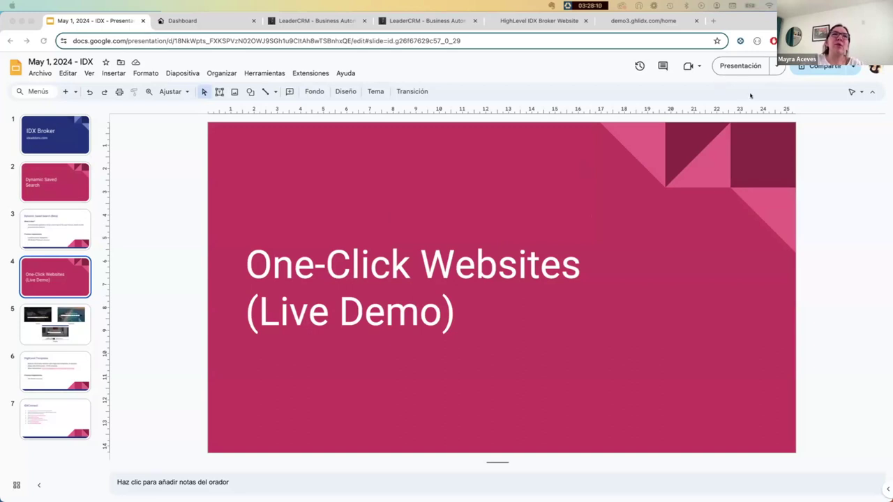
# Present the slide deck full screen from the One-Click Websites slide to IDXConnect.
pyautogui.click(725, 66)
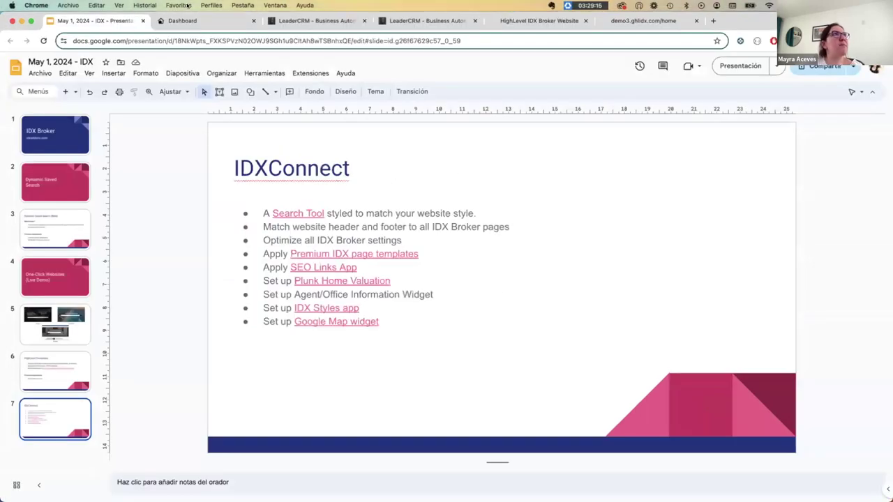
# Search the IDXAddons apps for 'click' and open the LeadConnector One-Click website app.
pyautogui.click(189, 21)
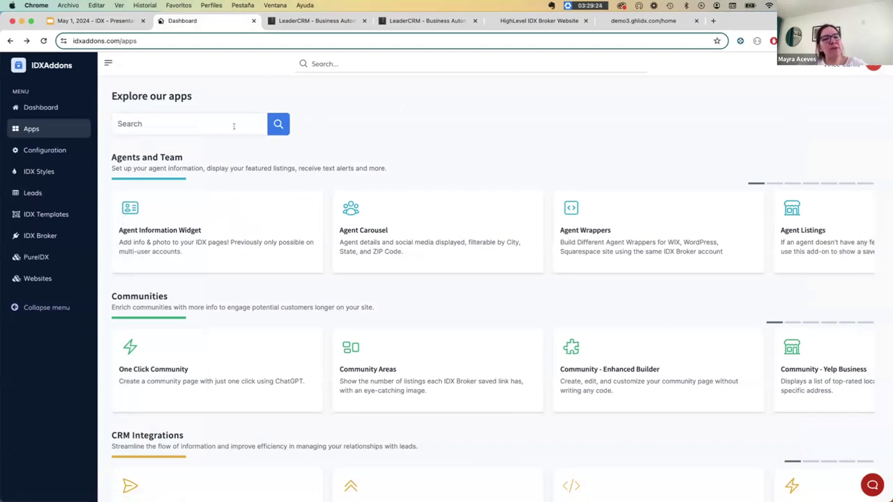
pyautogui.write('clic')
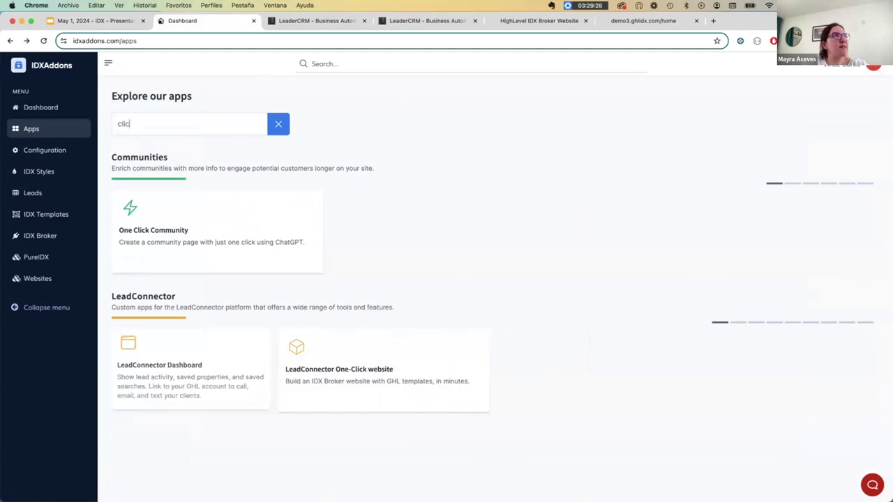
pyautogui.write('k')
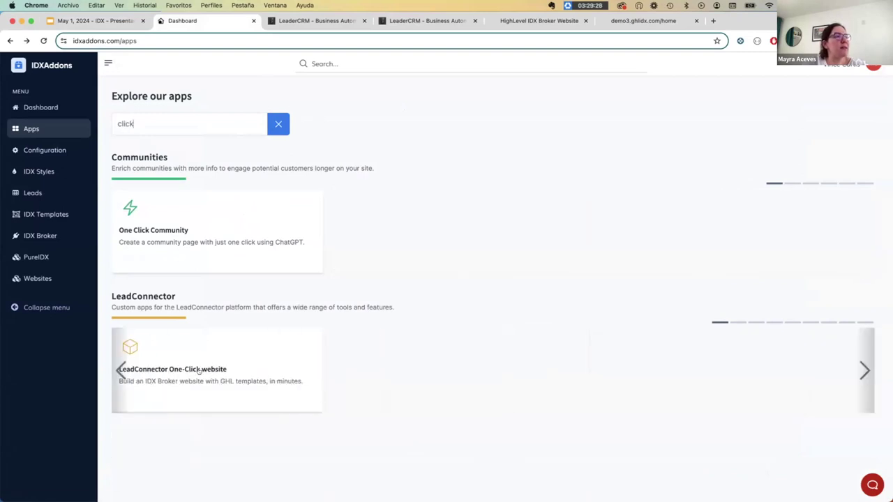
pyautogui.moveTo(217, 370)
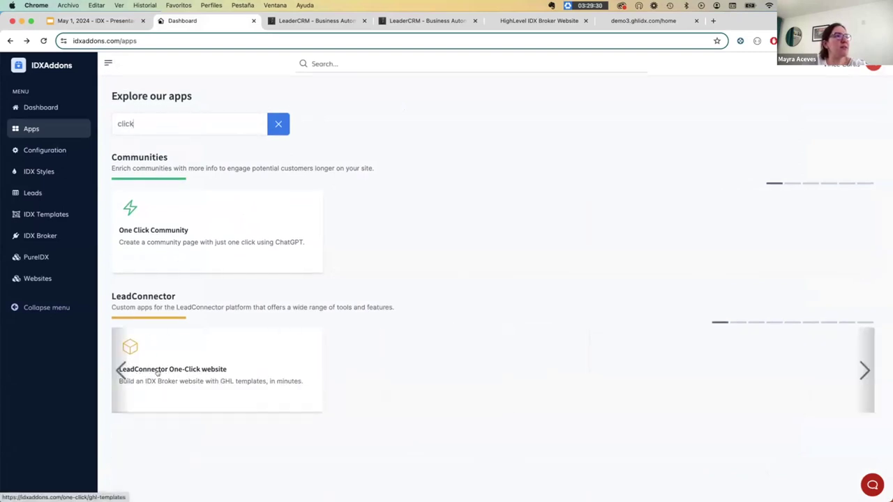
pyautogui.click(225, 367)
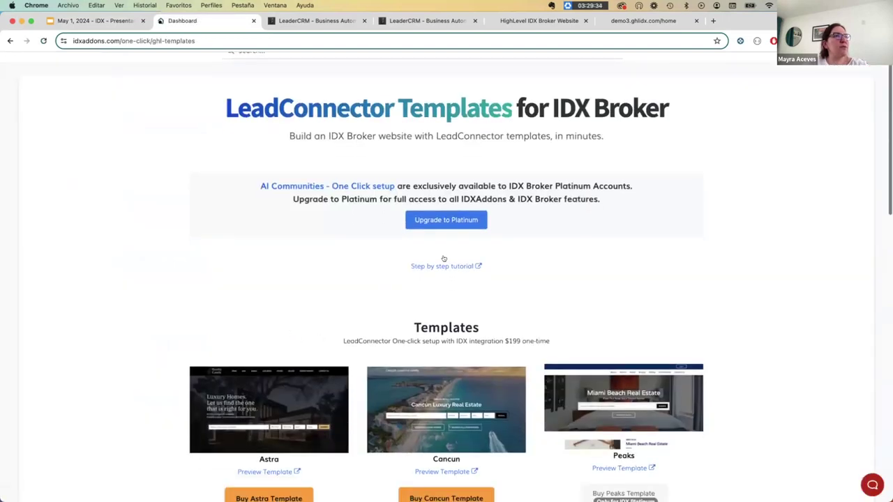
# Review the templates page and highlight the Platinum-only AI Communities notice.
pyautogui.scroll(-2, 395, 338)
pyautogui.scroll(-1, 394, 338)
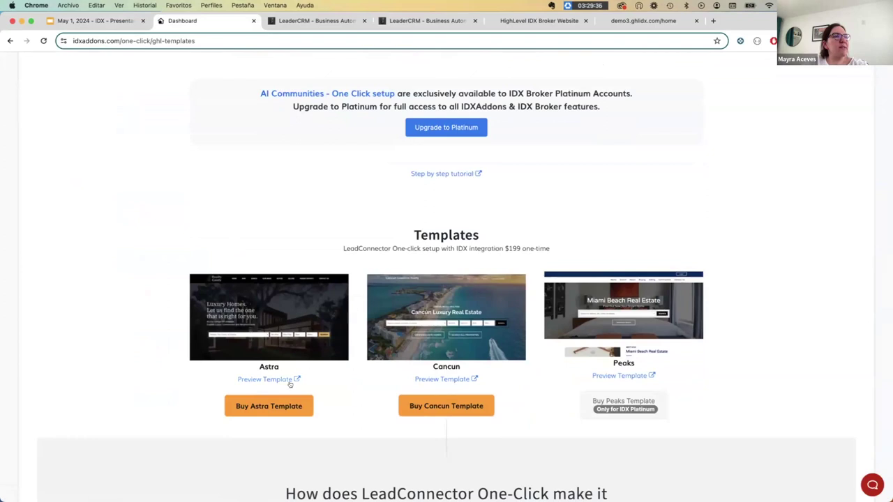
pyautogui.scroll(3, 444, 296)
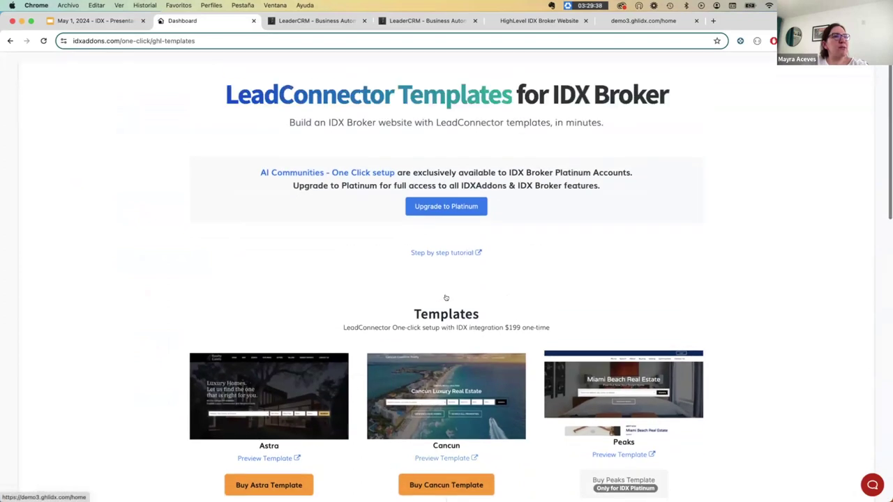
pyautogui.scroll(1, 383, 291)
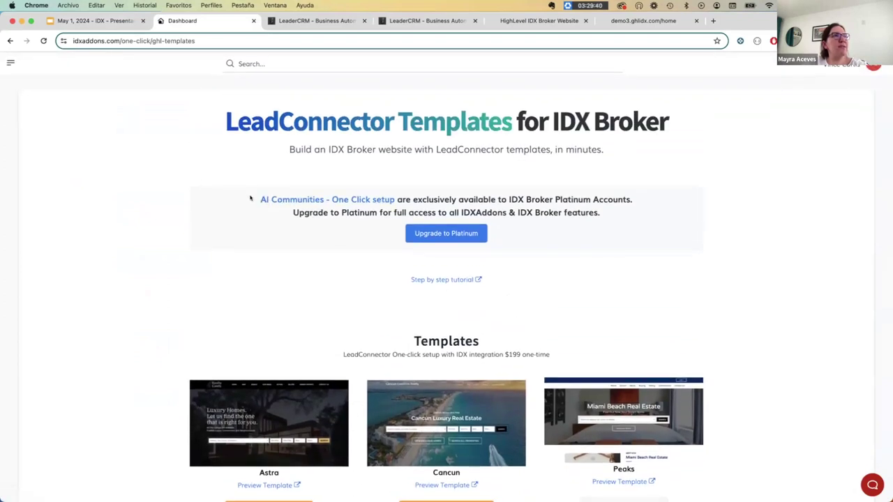
pyautogui.moveTo(250, 198); pyautogui.dragTo(631, 208)
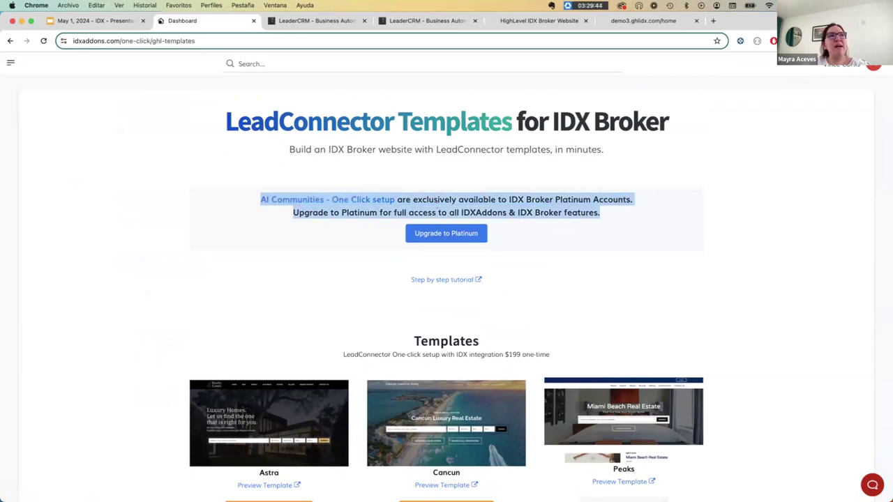
# Preview the Aventura One-click Community example in a new tab, then return to Templates.
pyautogui.rightClick(327, 199)
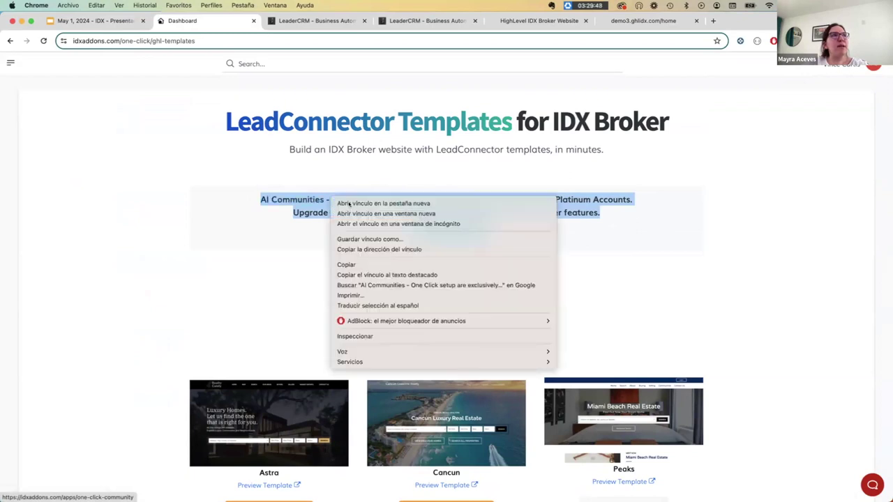
pyautogui.click(348, 202)
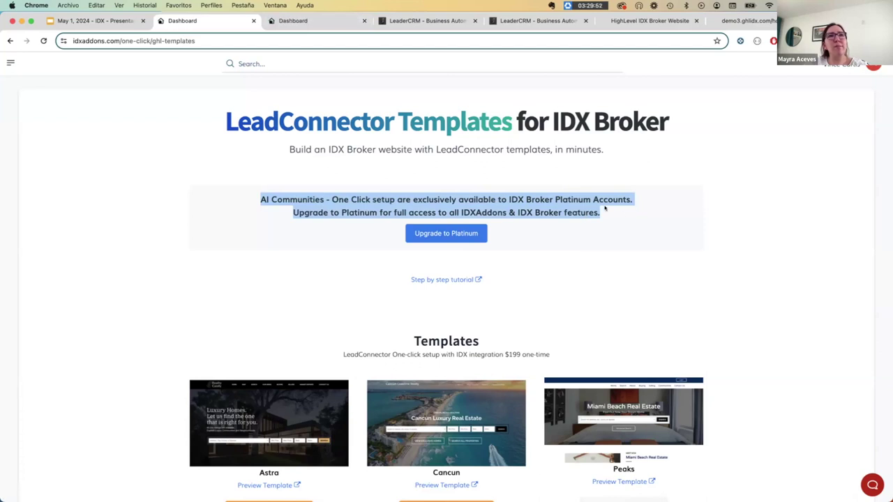
pyautogui.hotkey('ctrl', 'Tab')
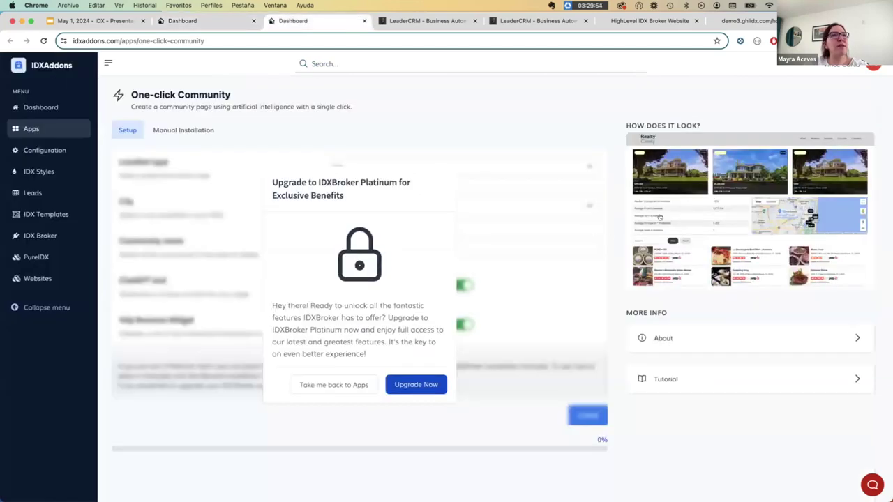
pyautogui.click(709, 212)
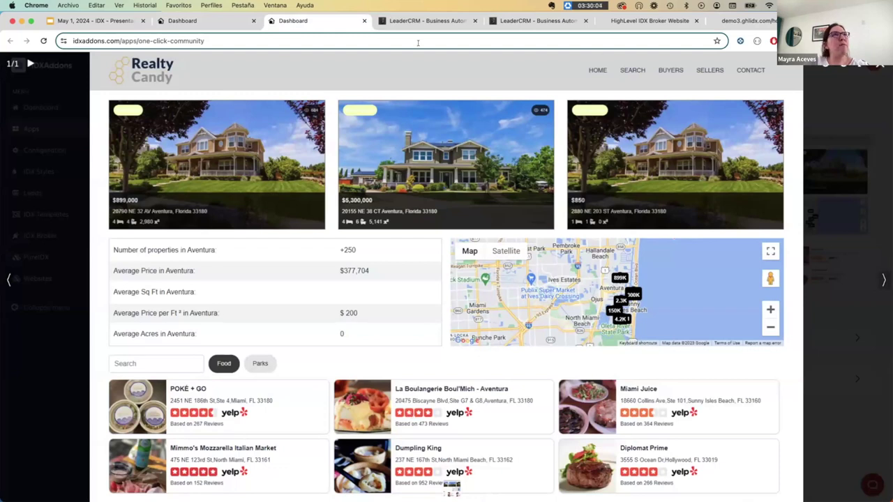
pyautogui.click(187, 21)
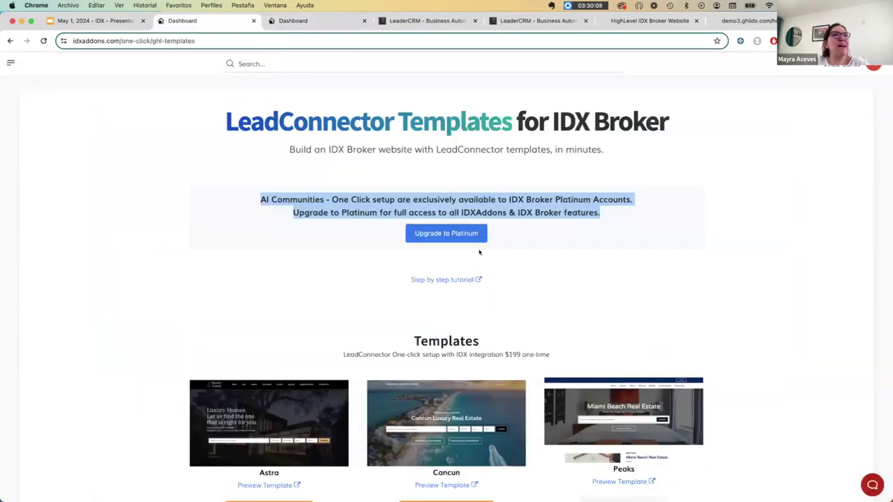
pyautogui.click(583, 275)
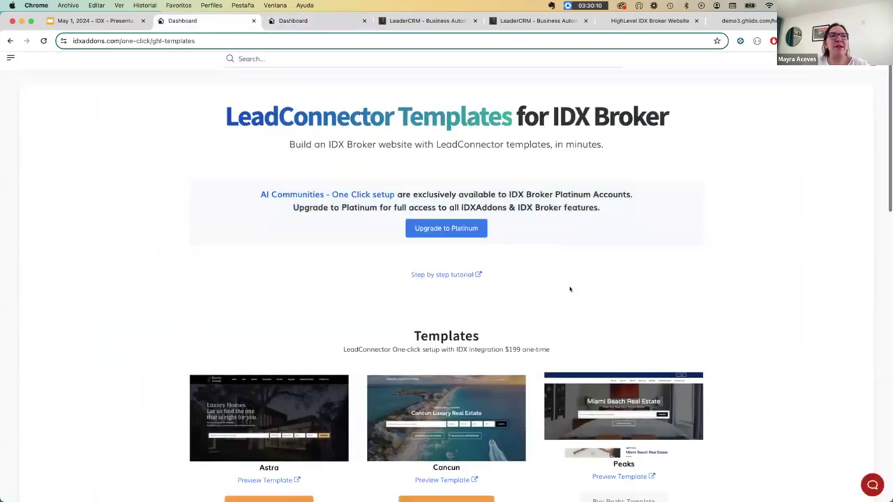
pyautogui.scroll(-3, 570, 289)
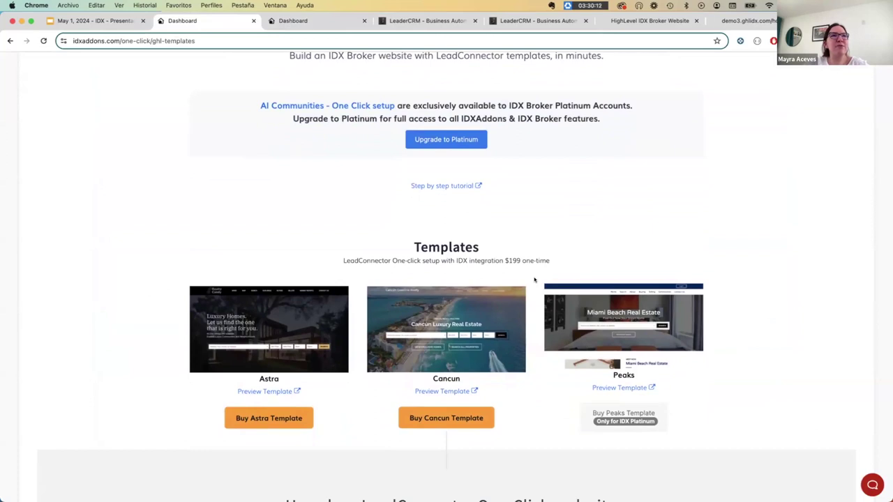
pyautogui.scroll(1, 268, 395)
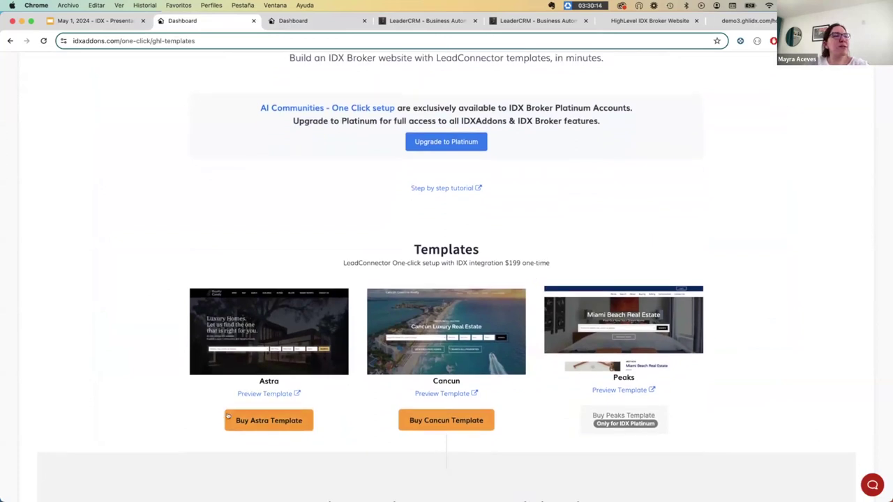
pyautogui.click(262, 420)
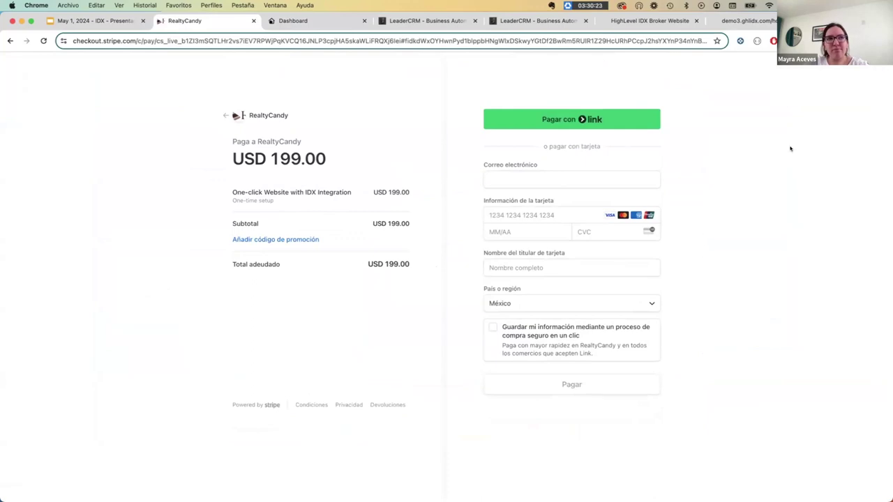
pyautogui.click(221, 115)
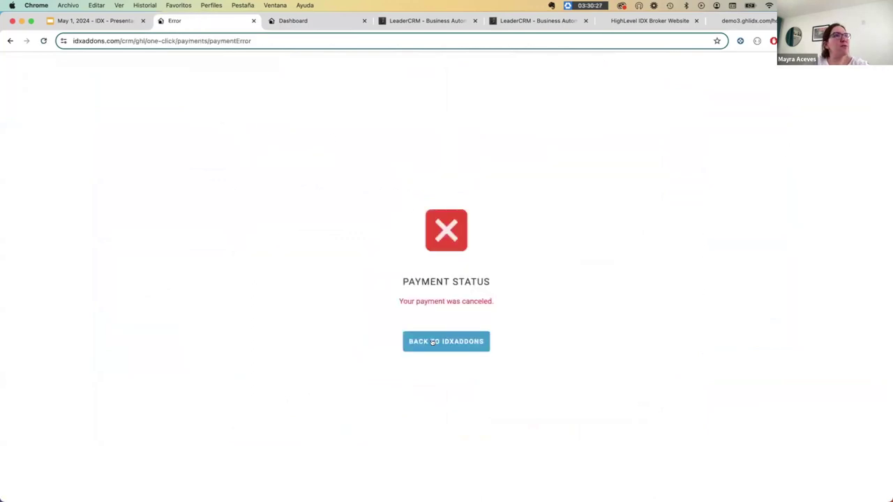
pyautogui.click(432, 339)
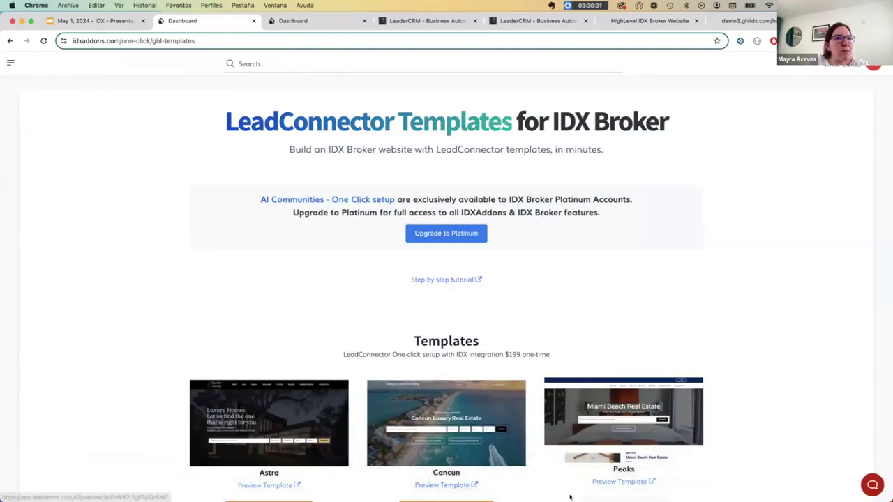
pyautogui.moveTo(741, 489)
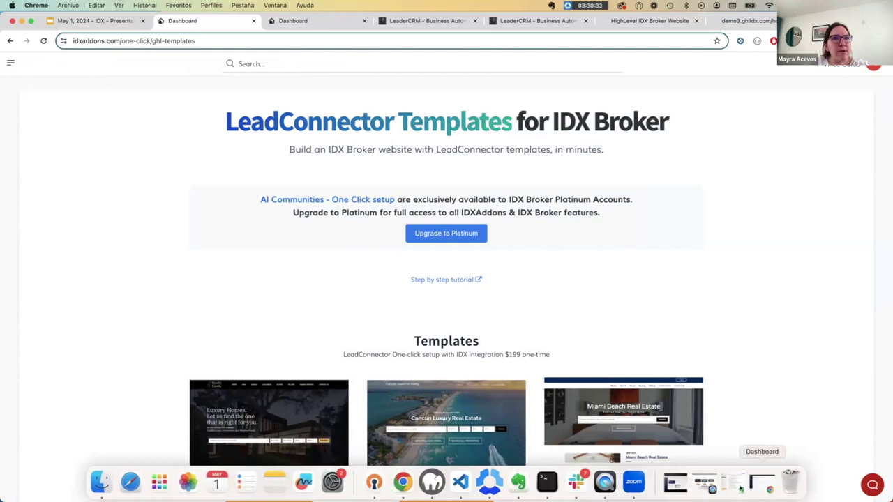
# Play the Astra purchase recording, skipping ahead to the successful payment page.
pyautogui.click(706, 489)
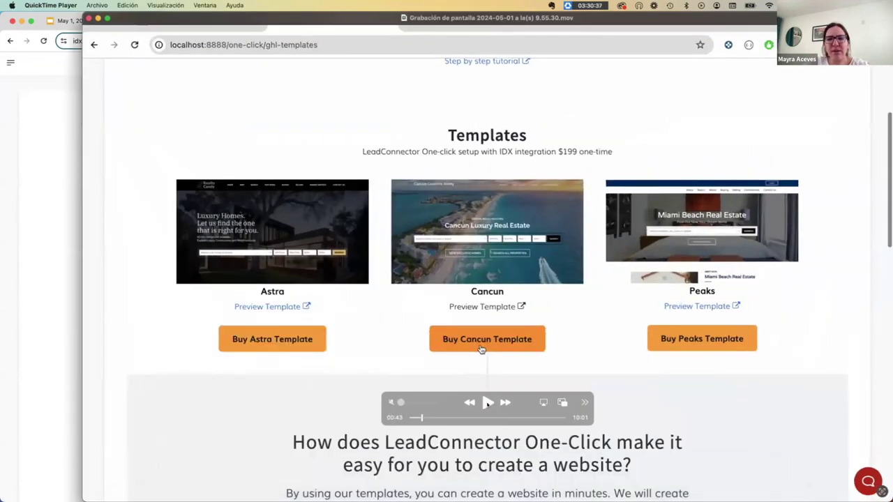
pyautogui.click(488, 402)
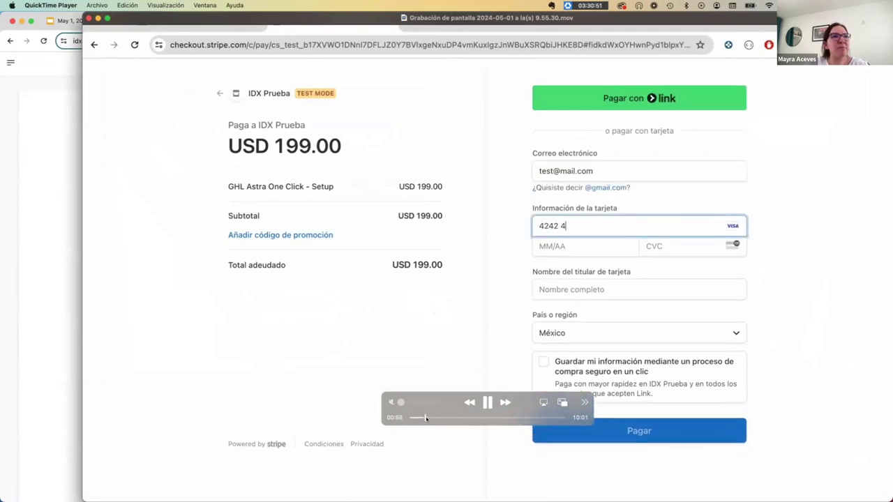
pyautogui.moveTo(425, 417); pyautogui.dragTo(427, 417)
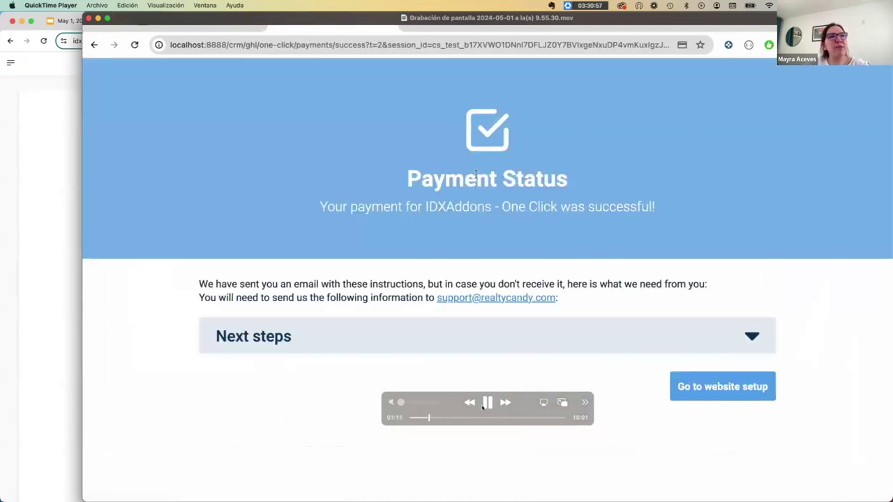
pyautogui.press('space')
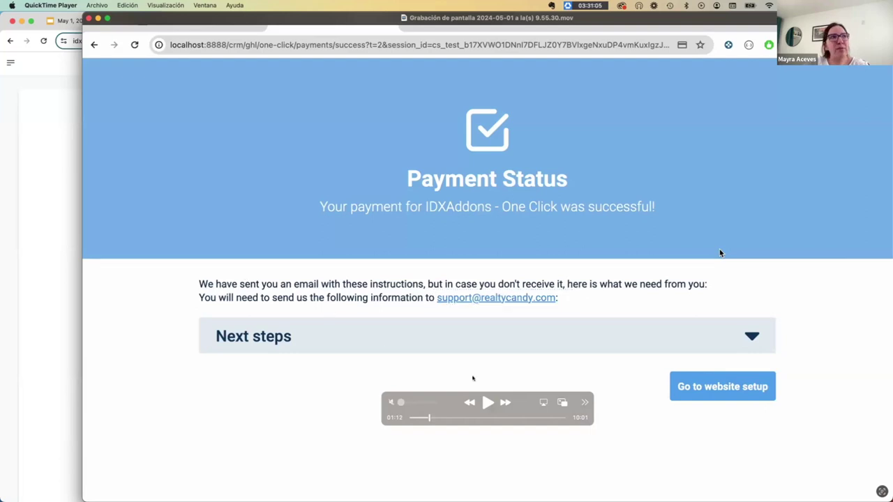
# Continue the recording through the next-steps list into the website setup step.
pyautogui.click(488, 402)
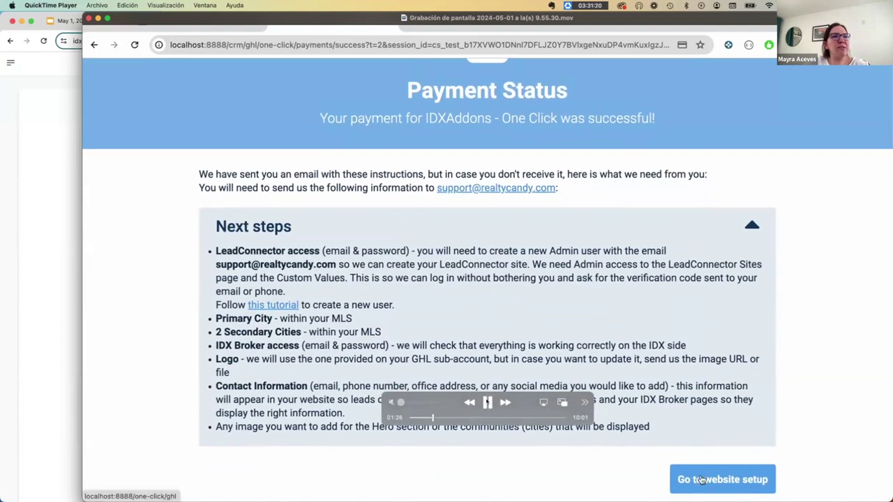
pyautogui.press('space')
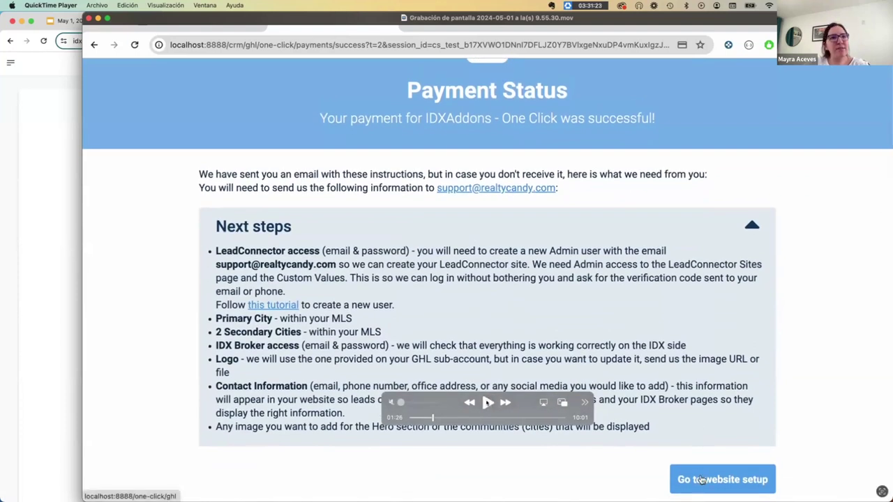
pyautogui.click(486, 403)
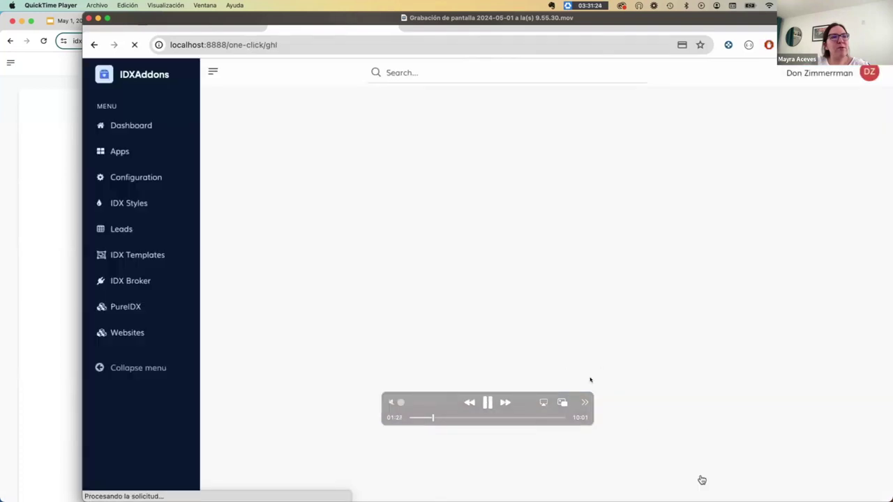
# Pause the recording and return to the live IDX Broker – HighLevel Website page.
pyautogui.click(488, 403)
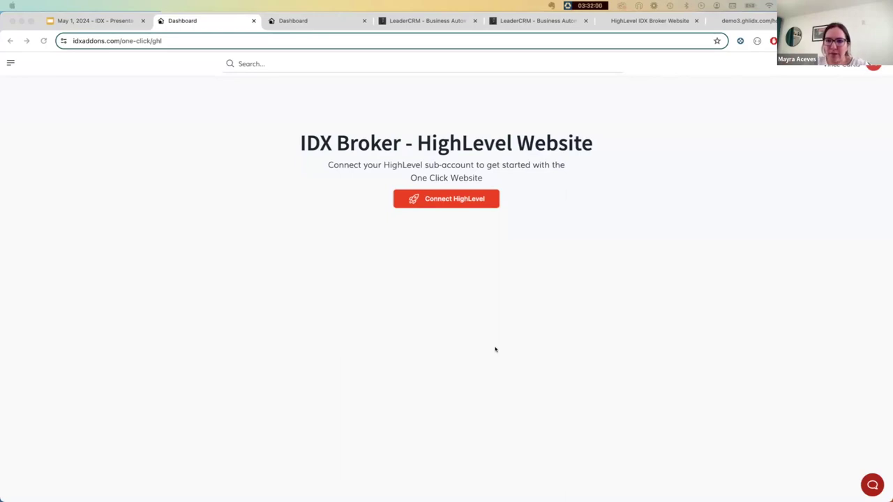
# Authorize the demo sub-account, found by searching 'idxg', through HighLevel Marketplace.
pyautogui.click(449, 199)
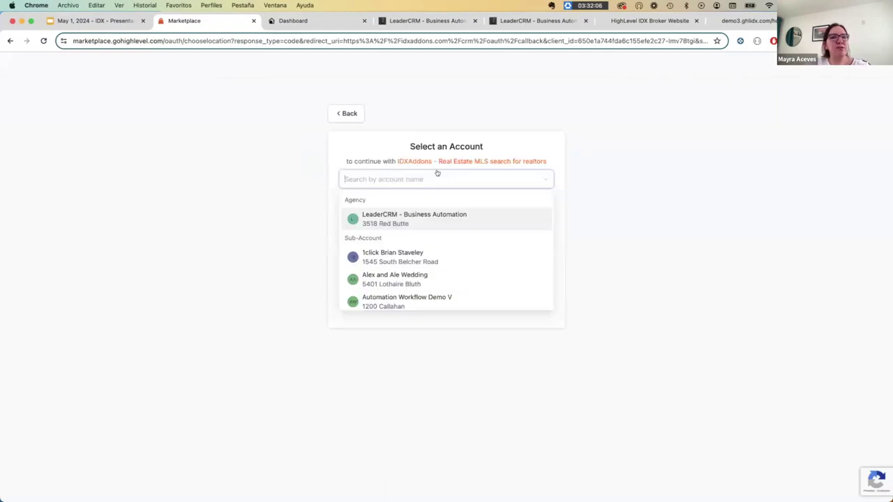
pyautogui.write('idxg')
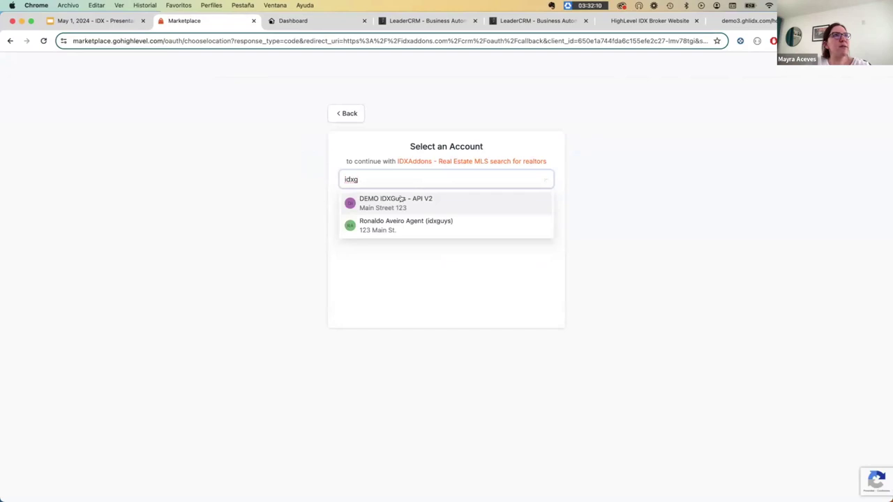
pyautogui.click(391, 199)
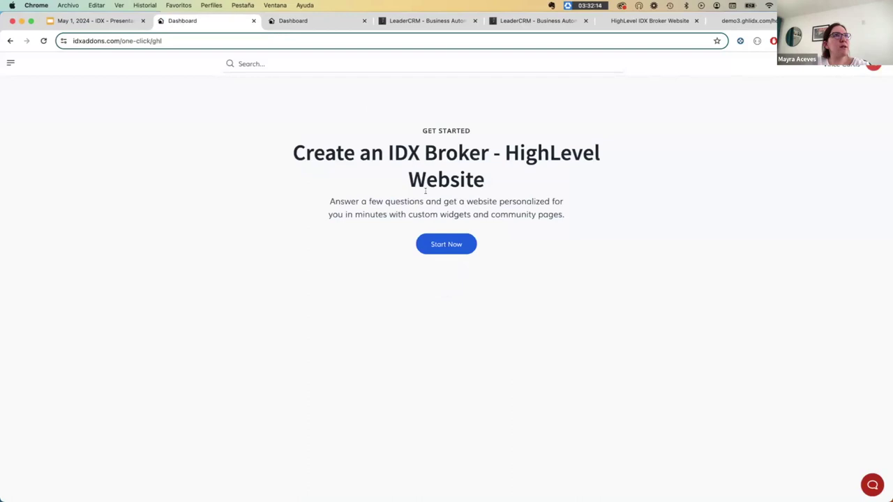
# Build the site on the Astra template with a dark blue primary colour, named Brokers West Realty.
pyautogui.click(440, 241)
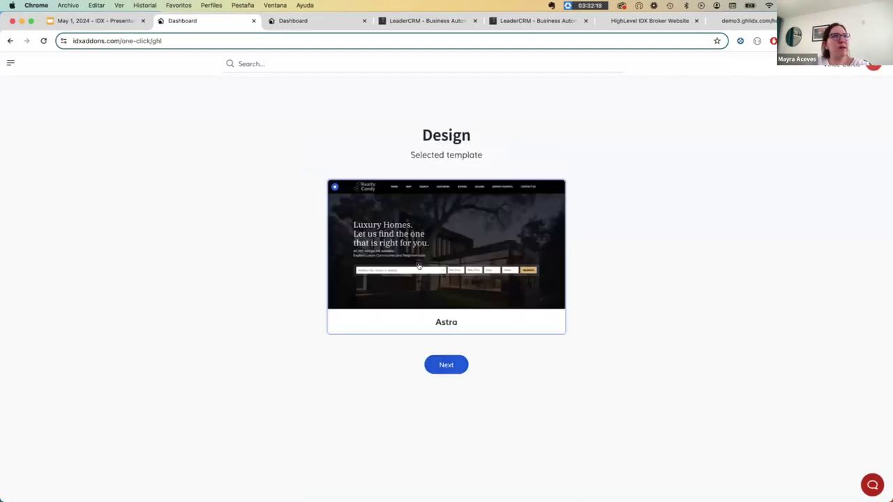
pyautogui.click(446, 365)
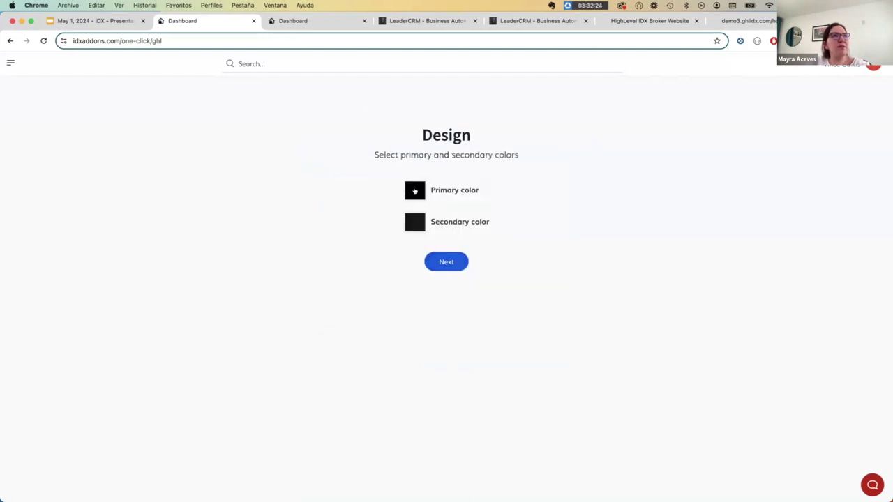
pyautogui.click(415, 191)
pyautogui.moveTo(447, 276); pyautogui.dragTo(468, 276)
pyautogui.moveTo(510, 249); pyautogui.dragTo(511, 245)
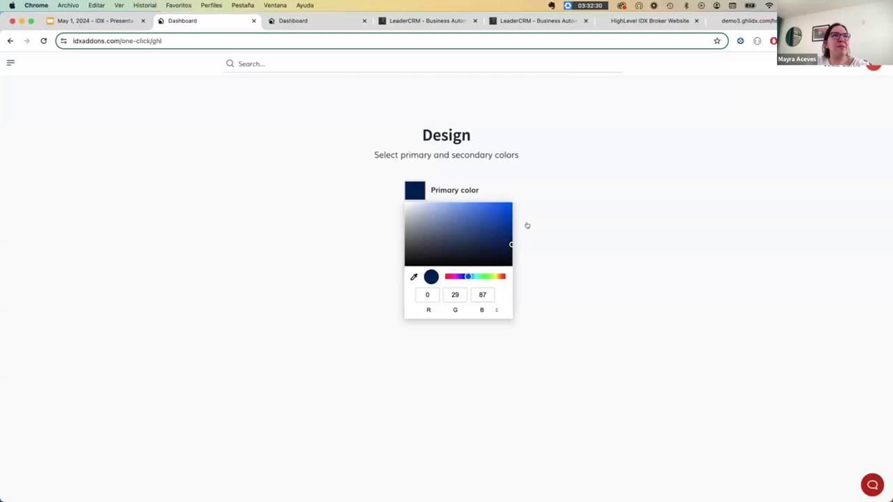
pyautogui.click(527, 225)
pyautogui.click(460, 259)
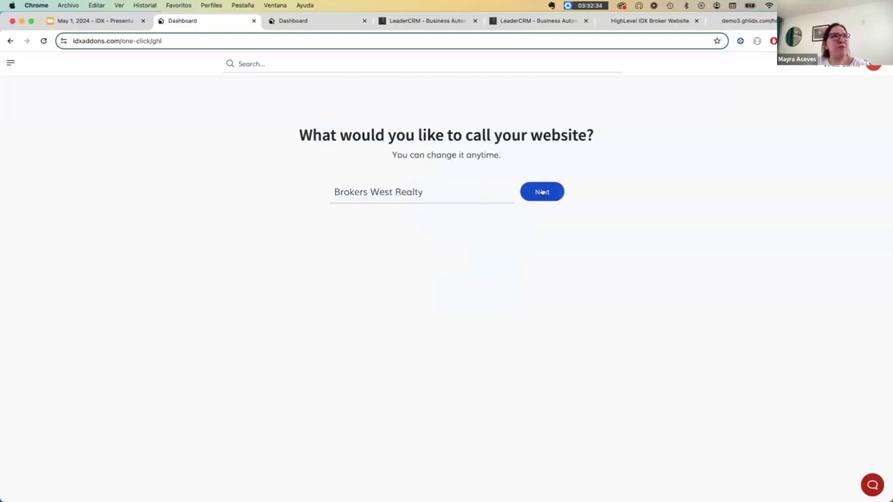
pyautogui.click(542, 192)
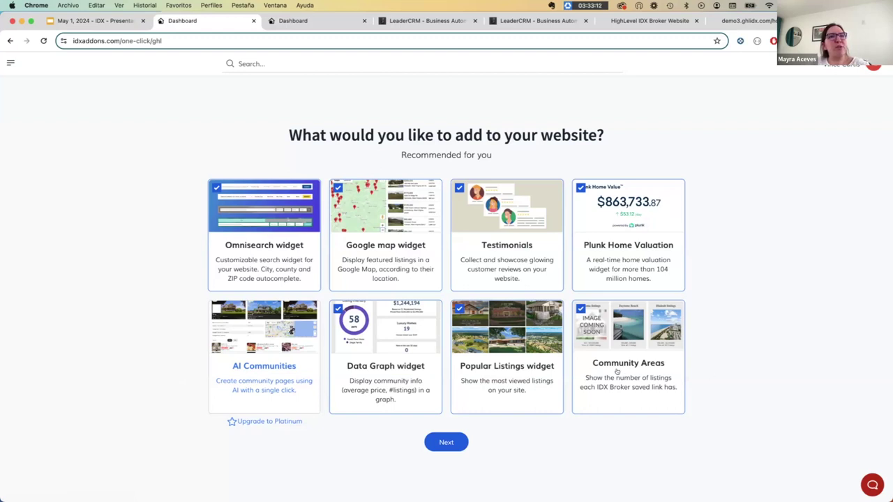
# Accept the seven checked widgets, including Community Areas, and continue.
pyautogui.click(446, 438)
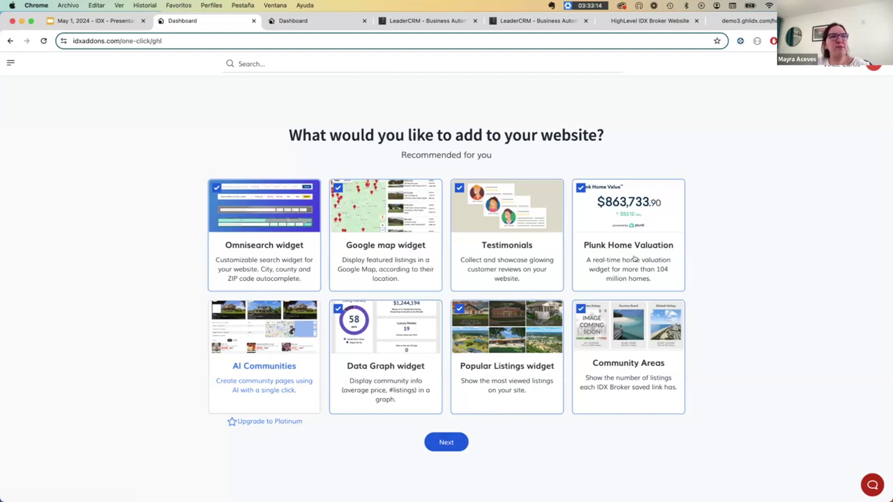
pyautogui.click(447, 440)
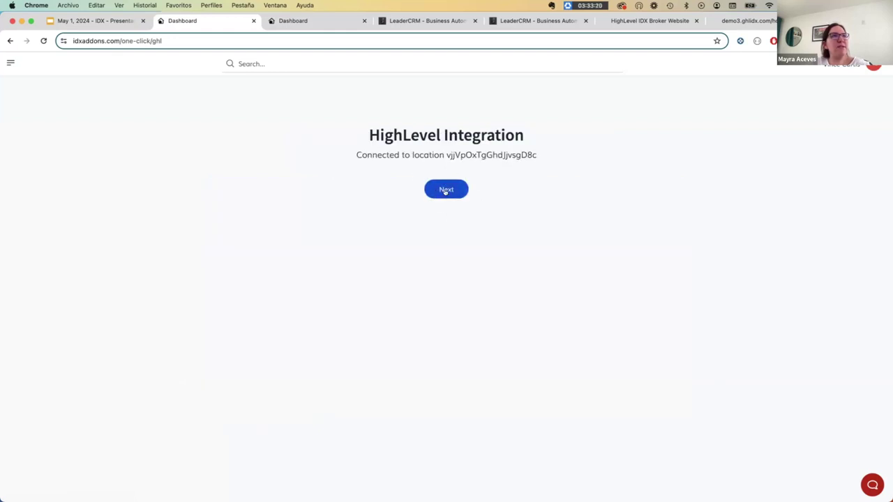
# Confirm the HighLevel connection without a contact form and choose Residential as property type.
pyautogui.click(446, 191)
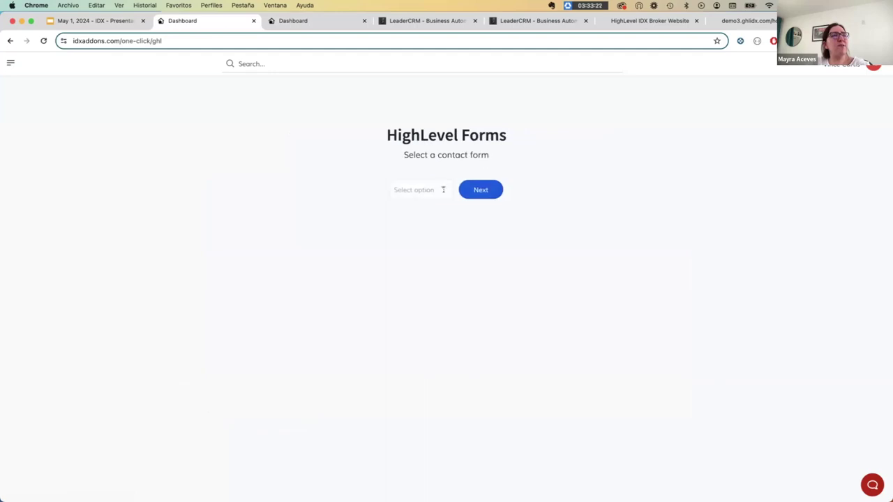
pyautogui.click(442, 190)
pyautogui.click(479, 196)
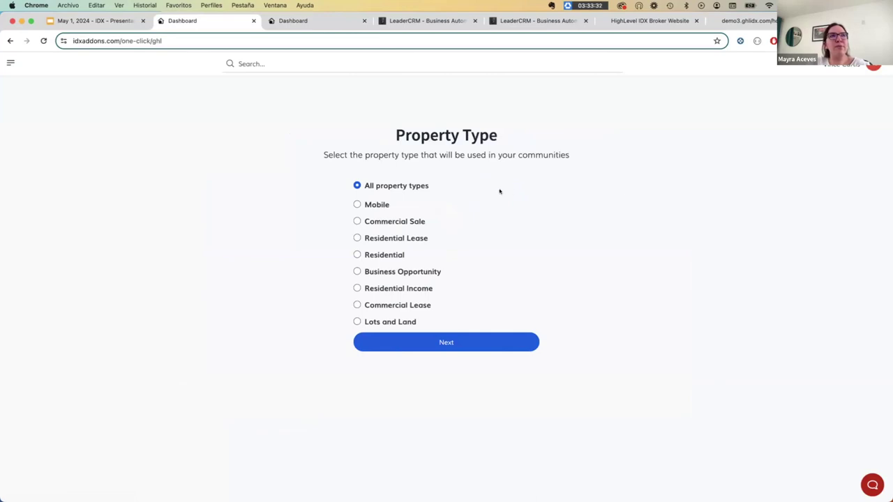
pyautogui.click(368, 256)
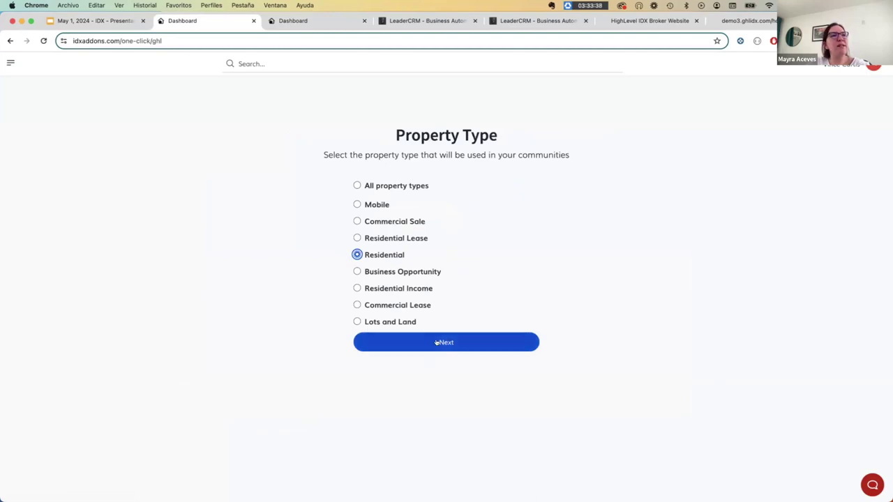
pyautogui.click(436, 342)
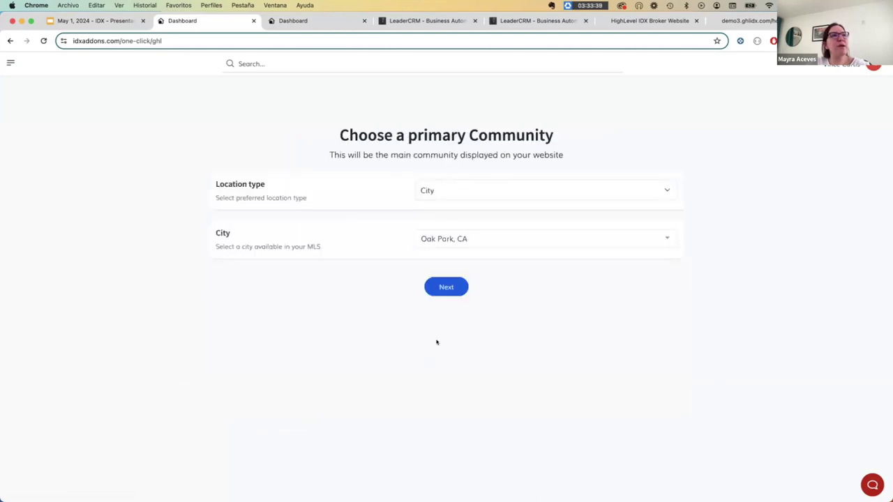
# Use location type City with Oak Park, then Simi Valley and Thousand Oaks, CA.
pyautogui.click(502, 190)
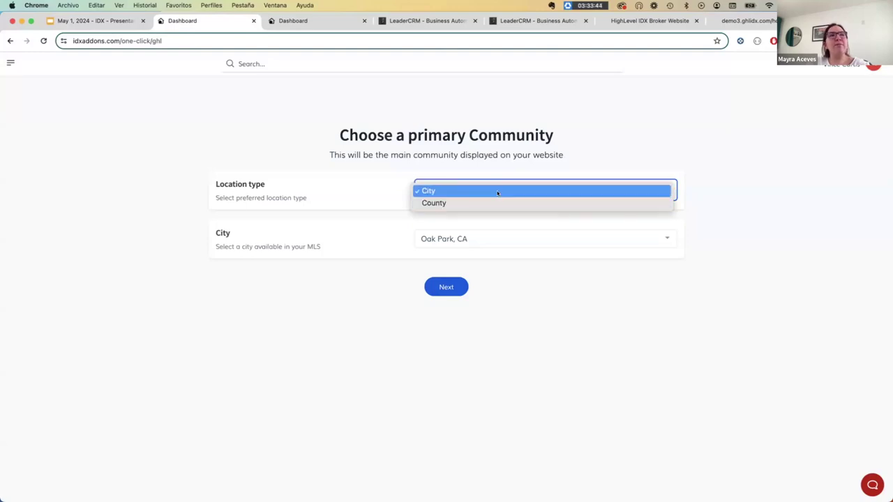
pyautogui.click(717, 214)
pyautogui.click(502, 237)
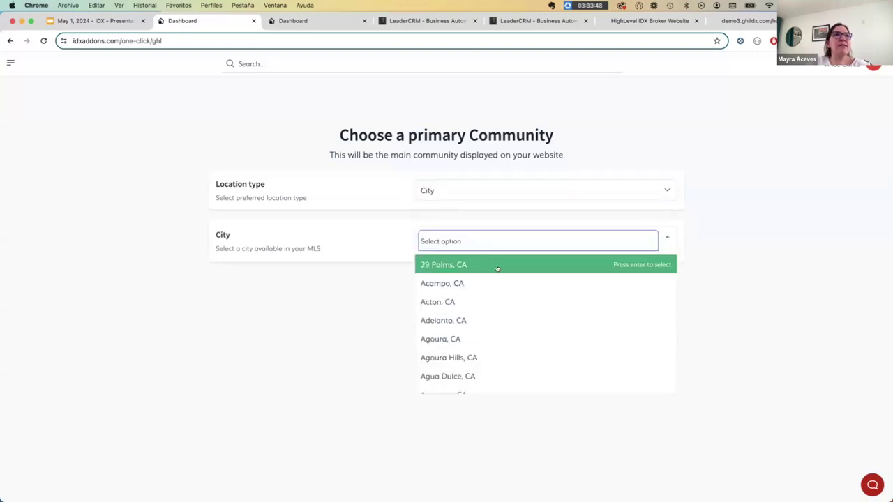
pyautogui.click(336, 307)
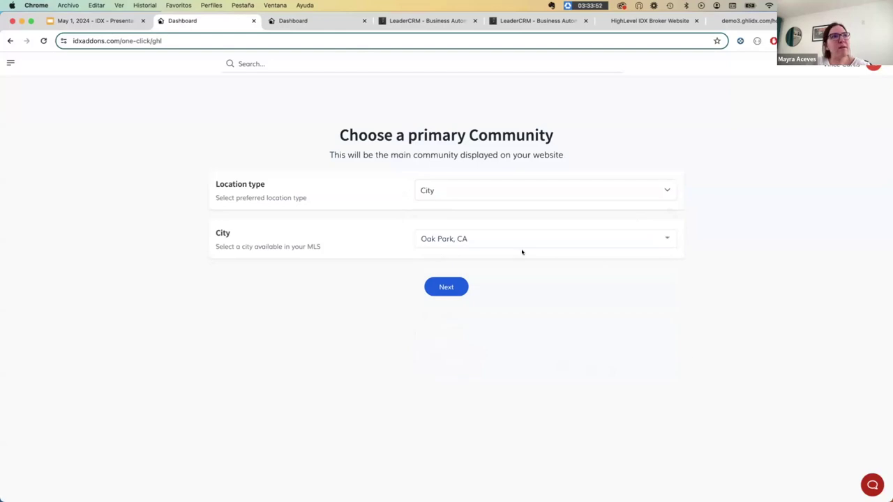
pyautogui.click(466, 286)
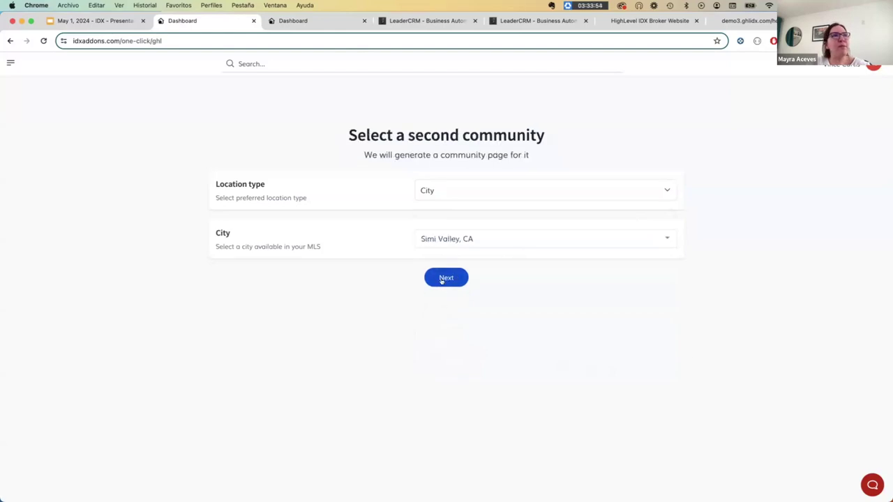
pyautogui.click(443, 280)
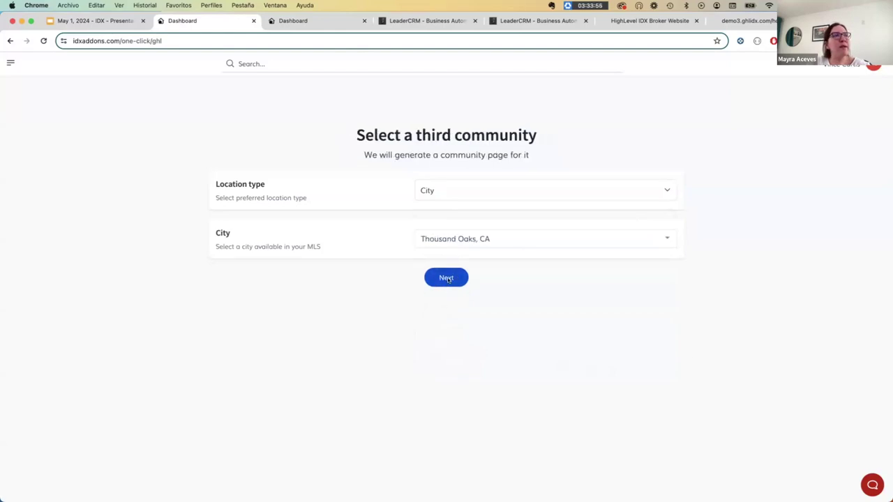
pyautogui.click(447, 279)
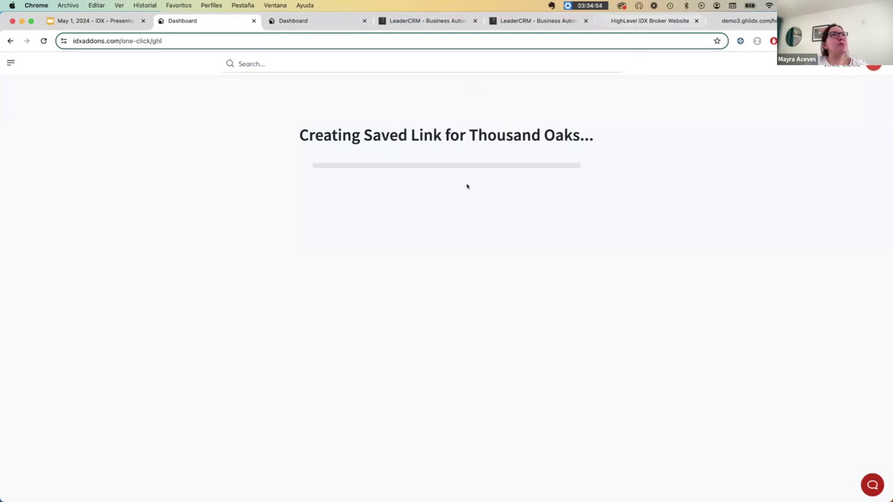
# After the Thousand Oaks saved link finishes, show the Realty Candy luxury-homes website preview.
pyautogui.click(651, 21)
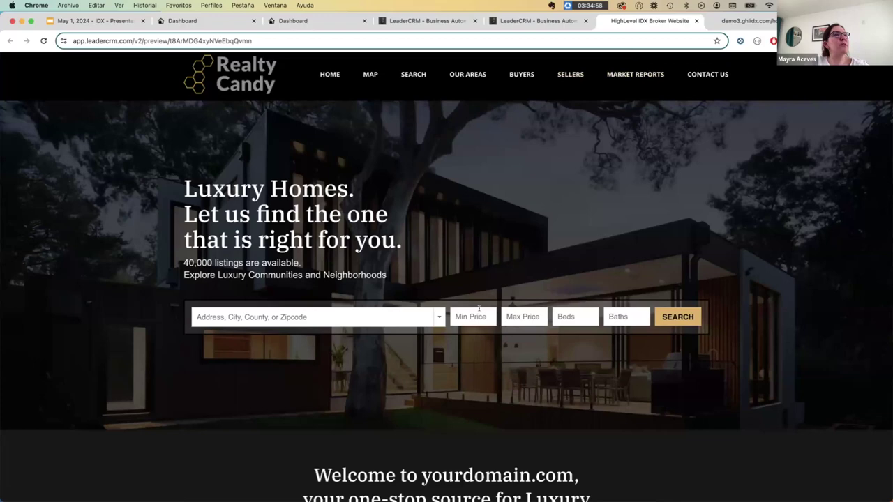
# Skim the Realty Candy preview, then open Miami Beach on the Cancún Coastline Realty site.
pyautogui.scroll(-2, 479, 308)
pyautogui.scroll(-5, 478, 308)
pyautogui.scroll(-2, 478, 308)
pyautogui.scroll(-1, 478, 311)
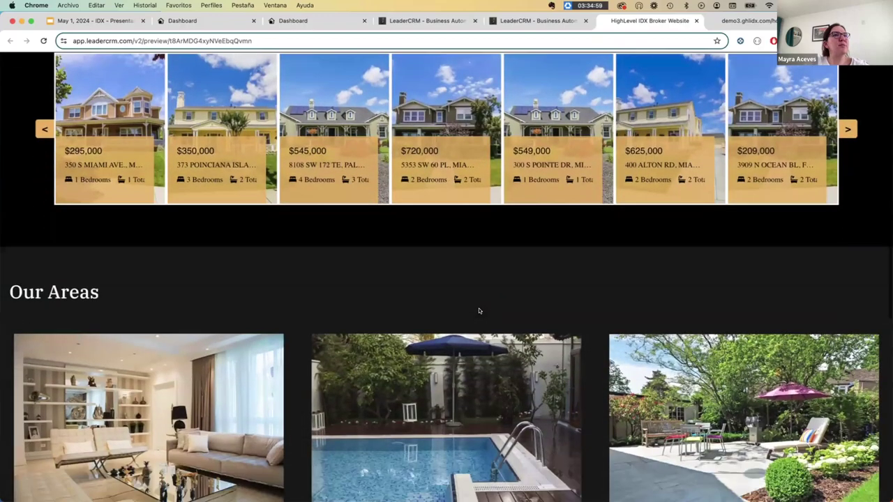
pyautogui.scroll(-5, 479, 311)
pyautogui.scroll(1, 585, 199)
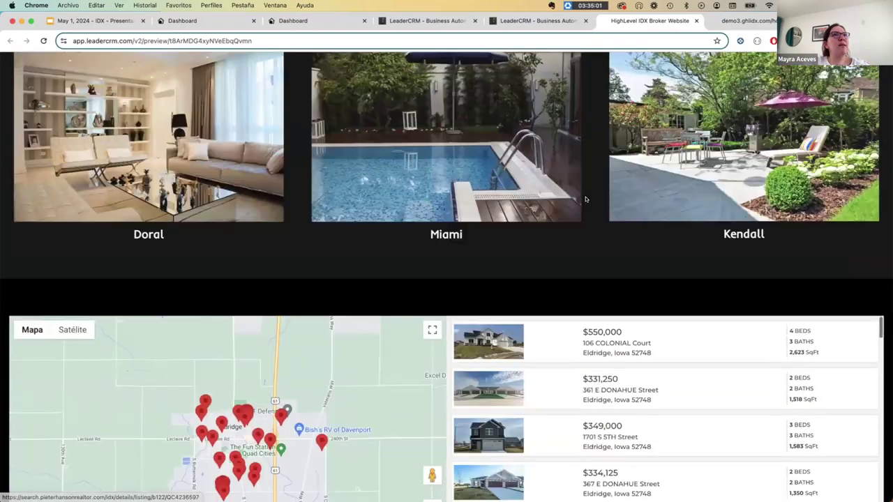
pyautogui.scroll(10, 585, 199)
pyautogui.scroll(5, 585, 200)
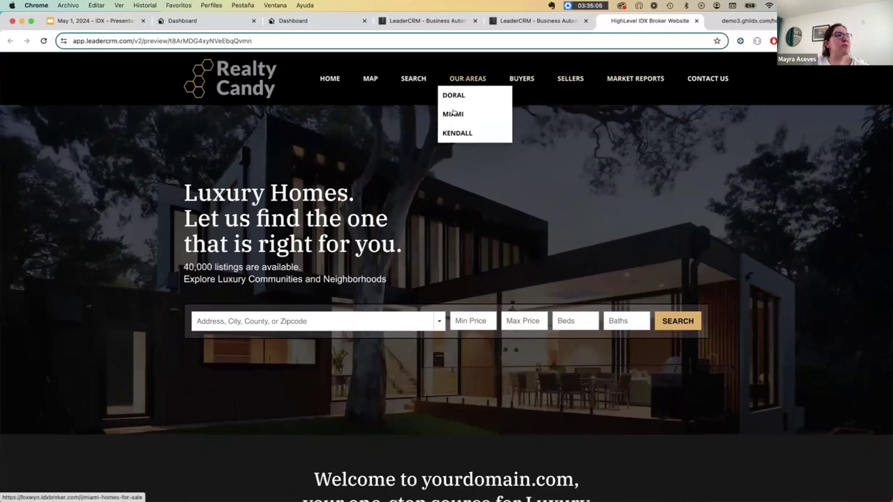
pyautogui.click(745, 20)
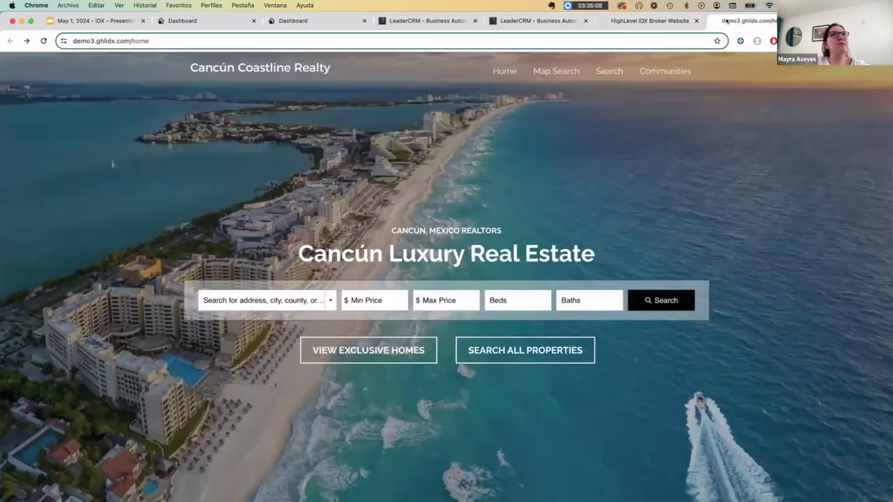
pyautogui.moveTo(664, 71)
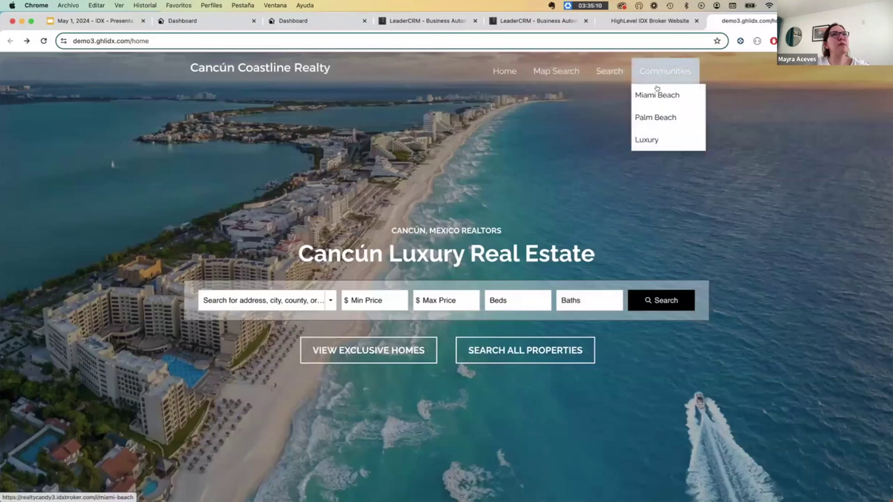
pyautogui.click(655, 93)
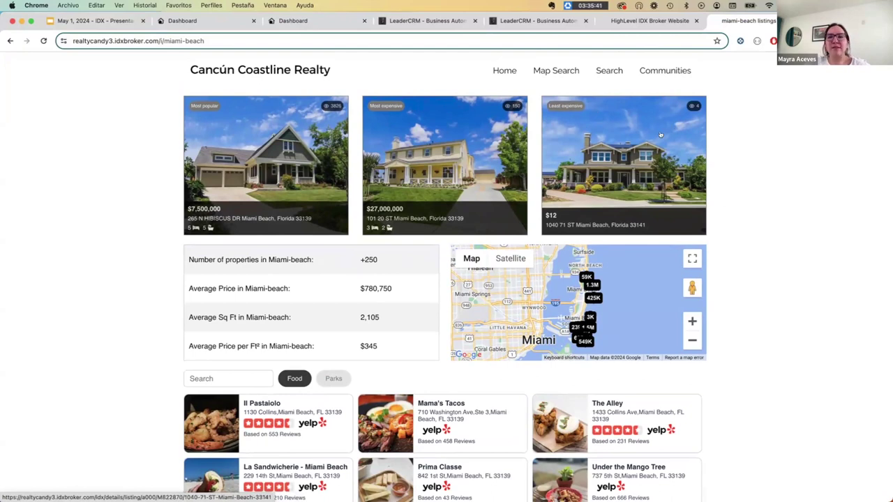
# Scroll the Miami Beach page and highlight its three description paragraphs.
pyautogui.scroll(-2, 335, 233)
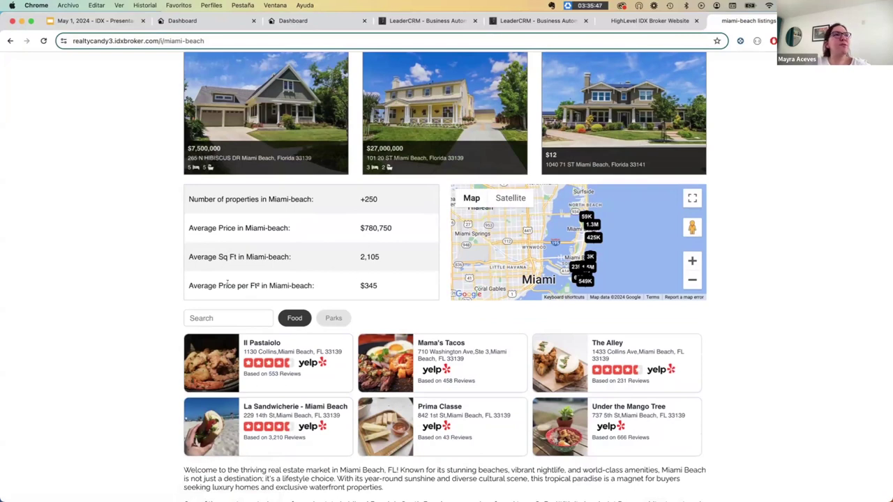
pyautogui.scroll(-1, 445, 264)
pyautogui.scroll(-2, 444, 264)
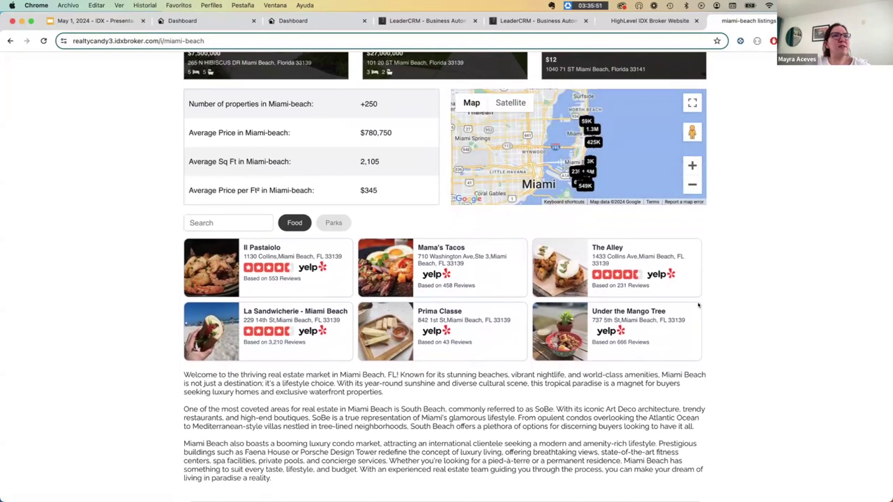
pyautogui.scroll(-2, 584, 362)
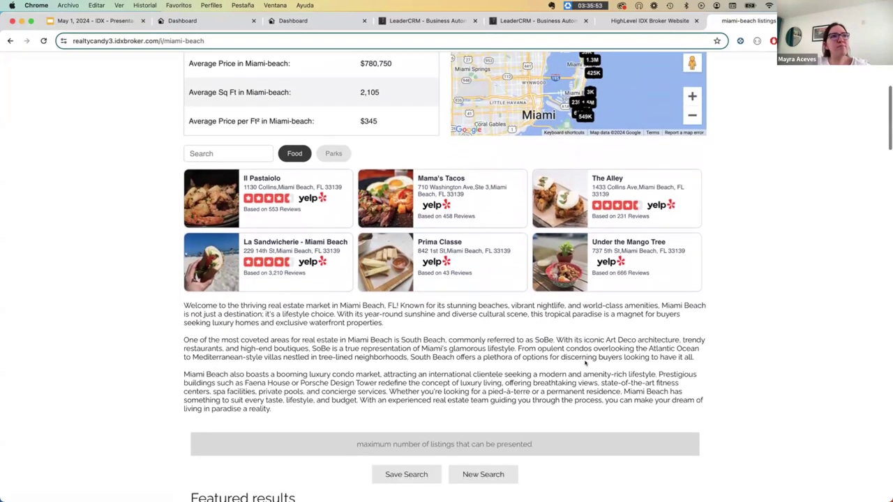
pyautogui.scroll(-1, 419, 327)
pyautogui.moveTo(182, 268); pyautogui.dragTo(302, 377)
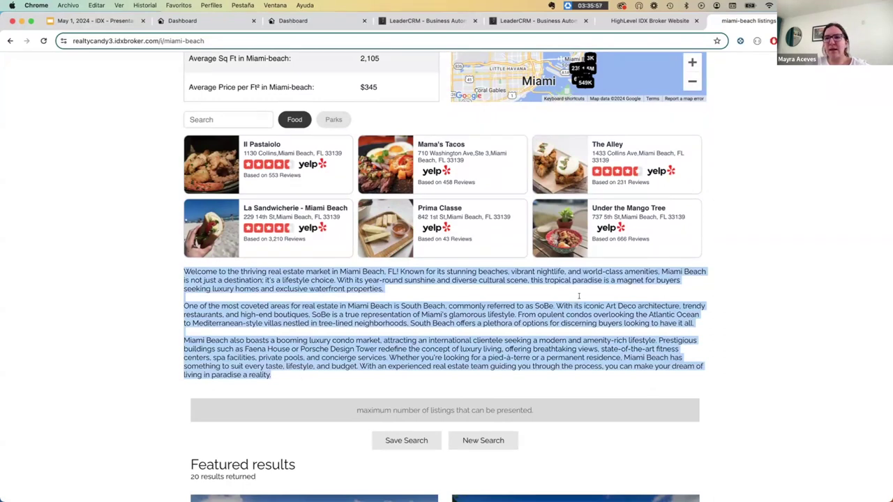
# Review the Miami Beach stats, map and restaurant sections, then return to the IDXAddons dashboard.
pyautogui.scroll(-2, 578, 295)
pyautogui.scroll(-4, 837, 303)
pyautogui.scroll(-2, 851, 300)
pyautogui.scroll(-2, 850, 302)
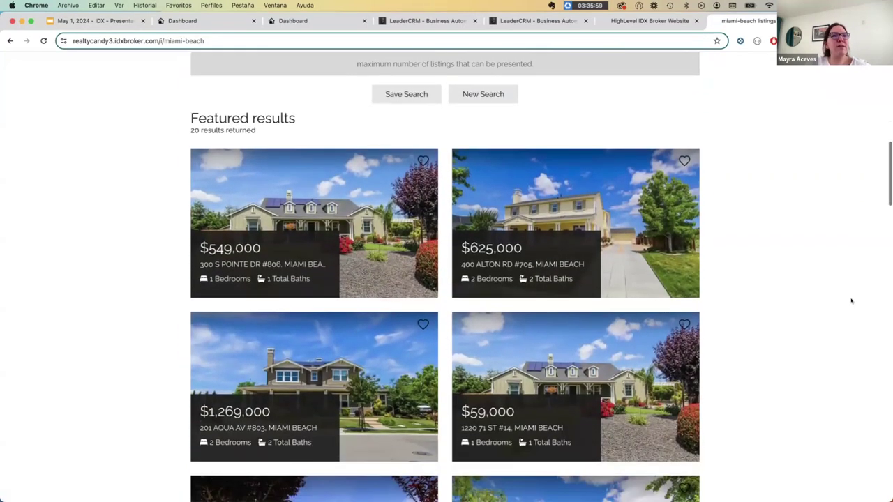
pyautogui.scroll(-1, 851, 301)
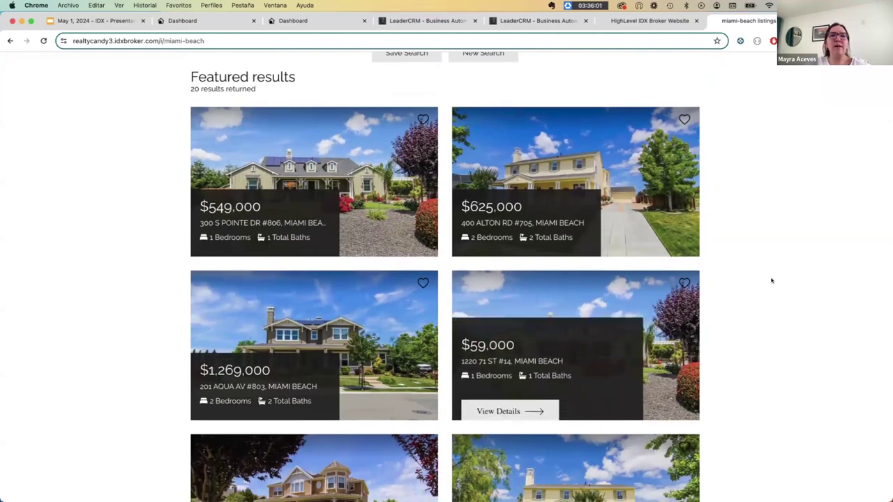
pyautogui.scroll(-2, 771, 281)
pyautogui.scroll(-4, 771, 281)
pyautogui.scroll(-5, 771, 281)
pyautogui.scroll(-10, 771, 280)
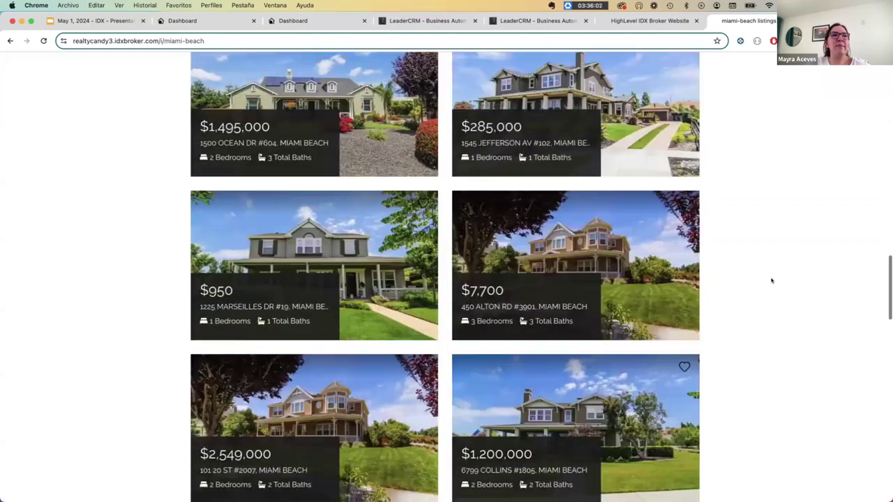
pyautogui.scroll(-6, 772, 281)
pyautogui.scroll(-7, 771, 280)
pyautogui.scroll(6, 771, 280)
pyautogui.scroll(6, 772, 280)
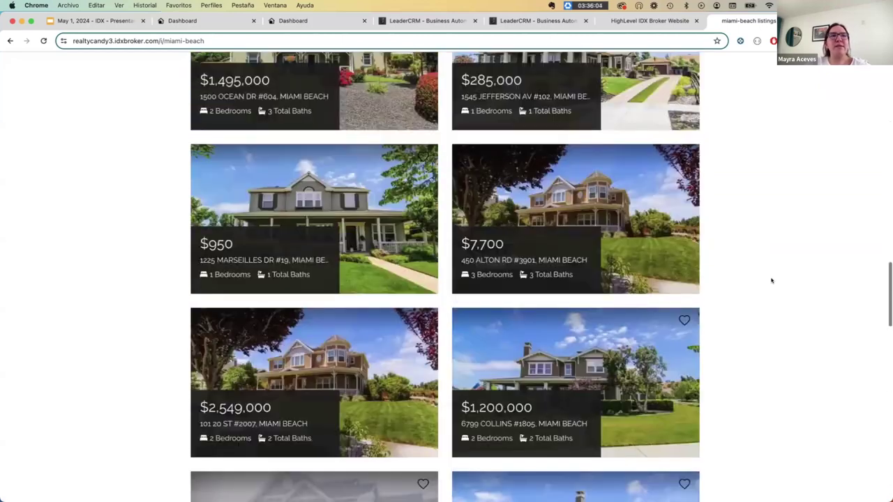
pyautogui.scroll(4, 771, 281)
pyautogui.scroll(7, 772, 281)
pyautogui.scroll(4, 771, 281)
pyautogui.scroll(2, 771, 280)
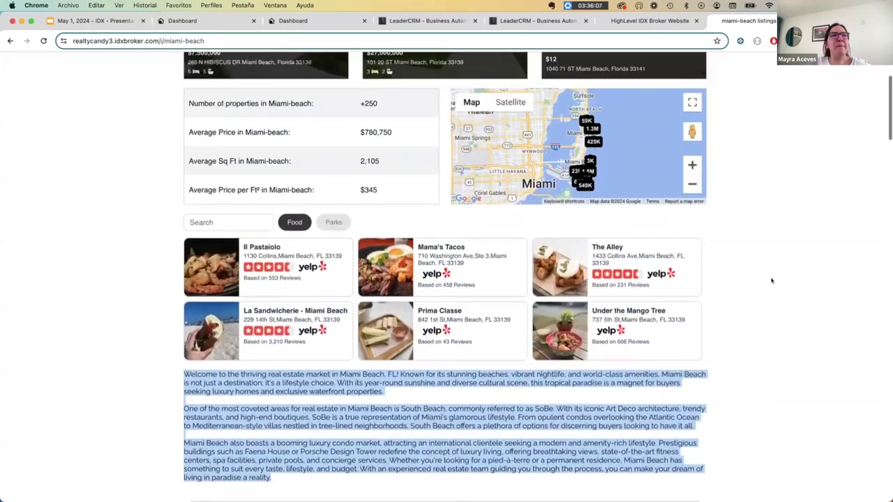
pyautogui.scroll(3, 767, 237)
pyautogui.scroll(2, 765, 230)
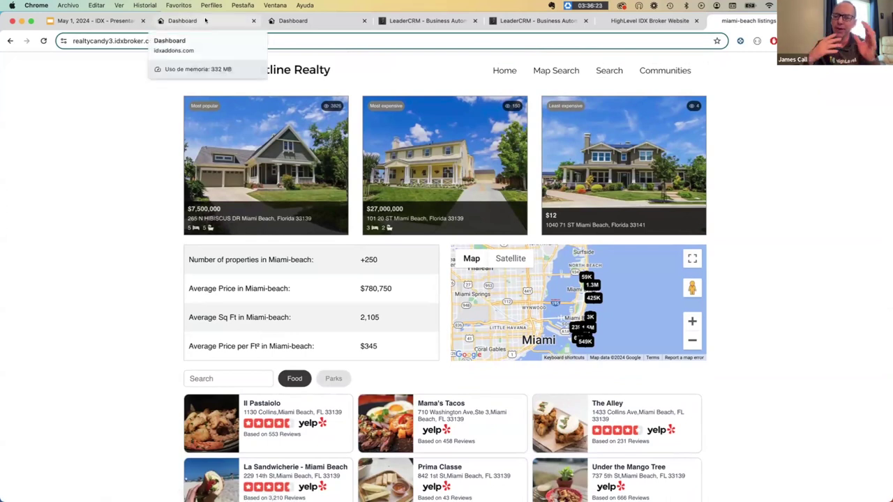
pyautogui.click(205, 20)
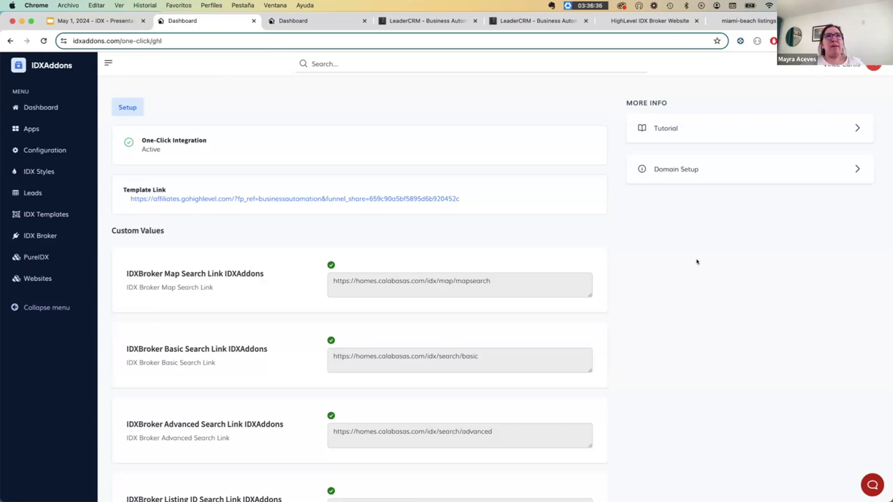
# Scroll through the One-Click Integration custom values, widget scripts and design colours, and back up.
pyautogui.scroll(-1, 631, 307)
pyautogui.scroll(-3, 631, 308)
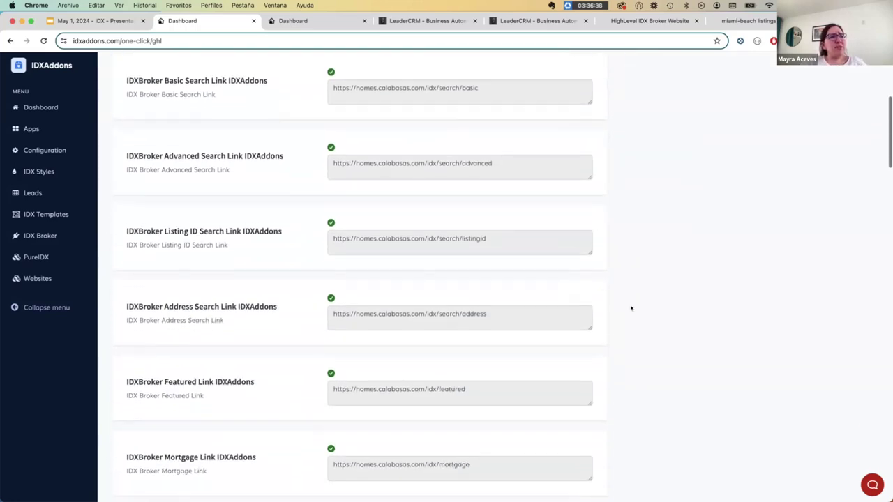
pyautogui.scroll(-1, 614, 289)
pyautogui.scroll(-4, 605, 282)
pyautogui.scroll(-5, 605, 283)
pyautogui.scroll(-5, 605, 282)
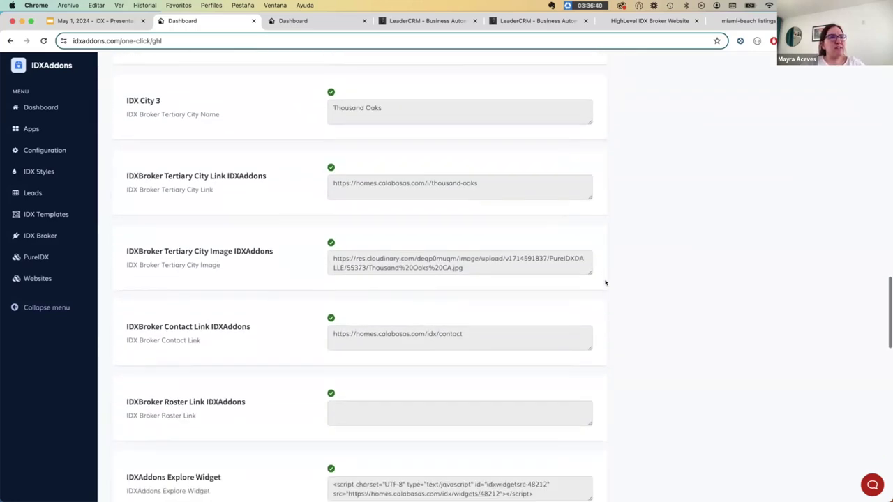
pyautogui.scroll(-4, 605, 283)
pyautogui.scroll(-3, 642, 268)
pyautogui.scroll(-1, 681, 244)
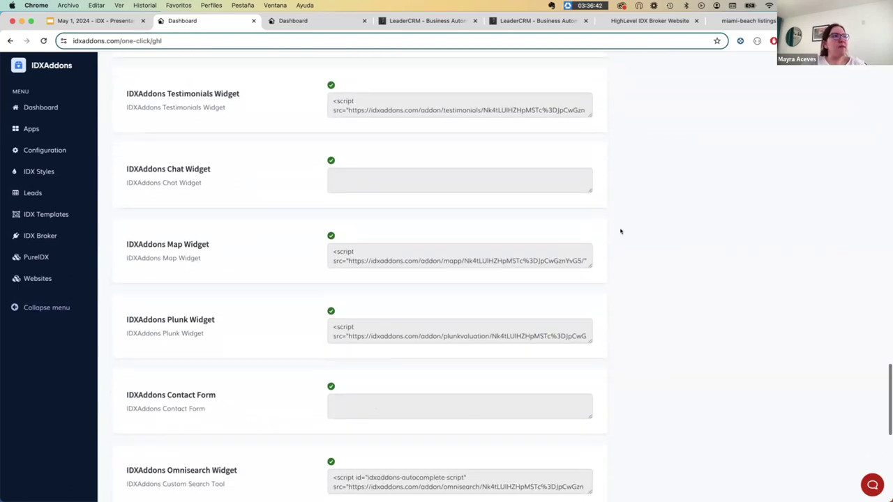
pyautogui.scroll(-4, 620, 229)
pyautogui.scroll(-2, 558, 227)
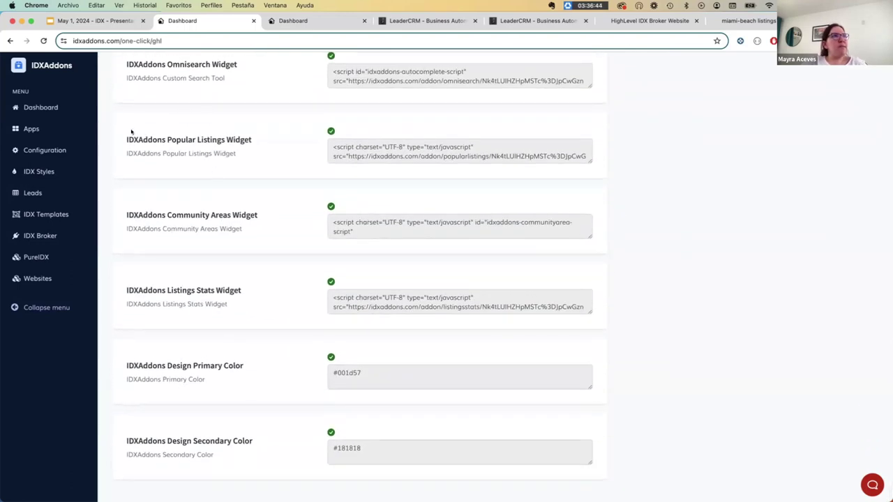
pyautogui.scroll(7, 449, 149)
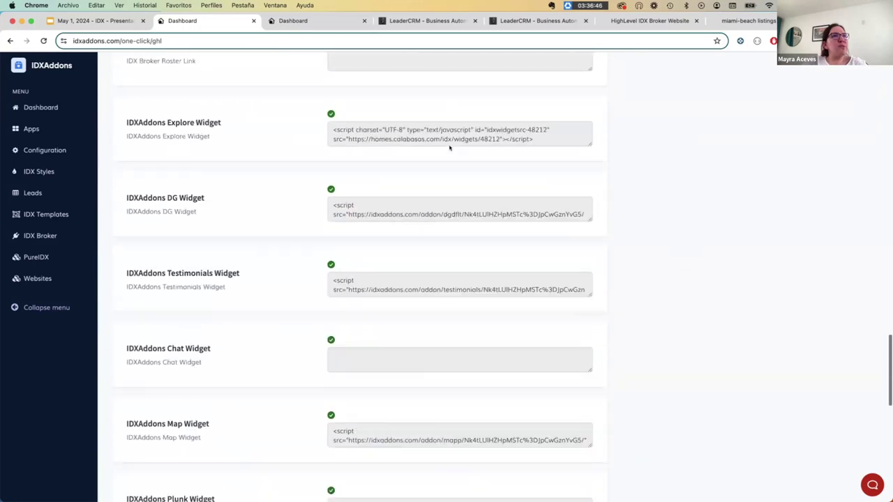
pyautogui.scroll(10, 450, 150)
pyautogui.scroll(6, 450, 150)
pyautogui.scroll(5, 449, 150)
pyautogui.scroll(4, 450, 149)
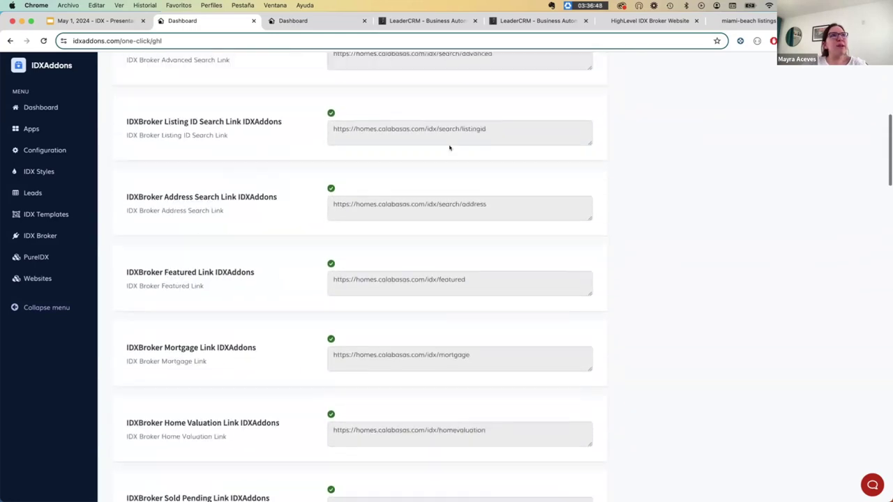
pyautogui.scroll(5, 450, 148)
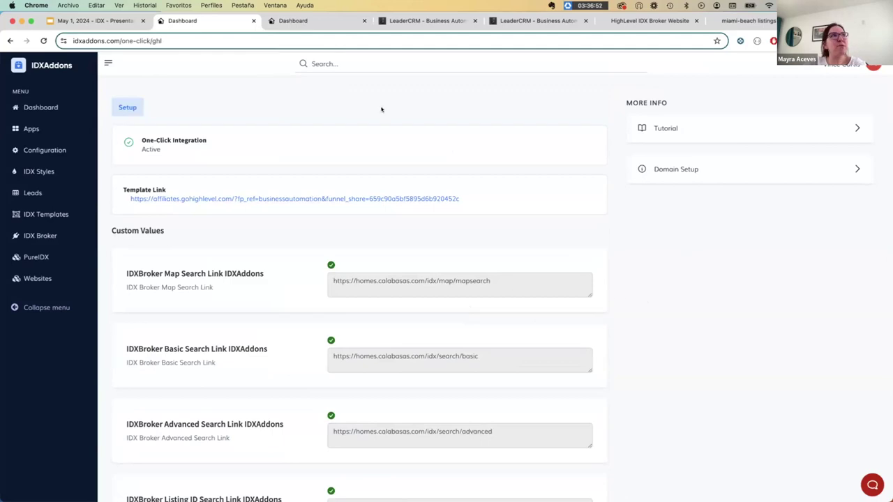
# Show HighLevel's Settings > Custom Values list with the synced IDX city values and widget scripts.
pyautogui.click(450, 22)
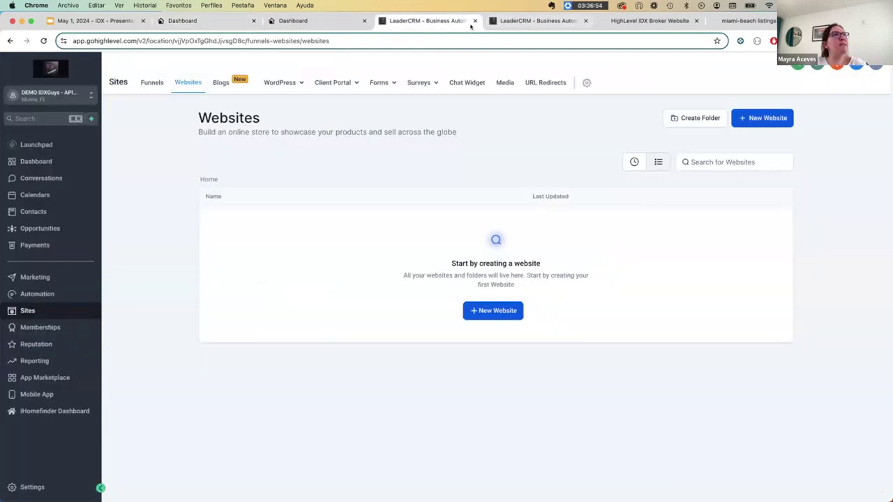
pyautogui.click(518, 23)
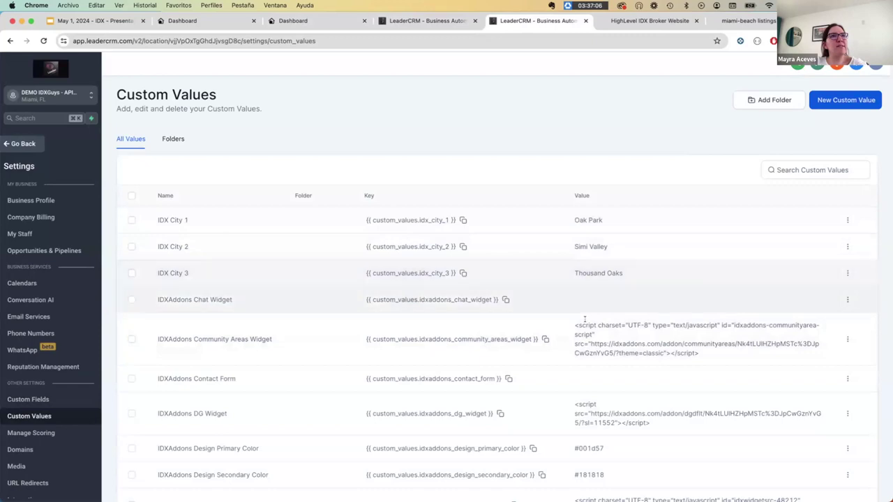
pyautogui.scroll(-2, 585, 371)
pyautogui.scroll(3, 488, 314)
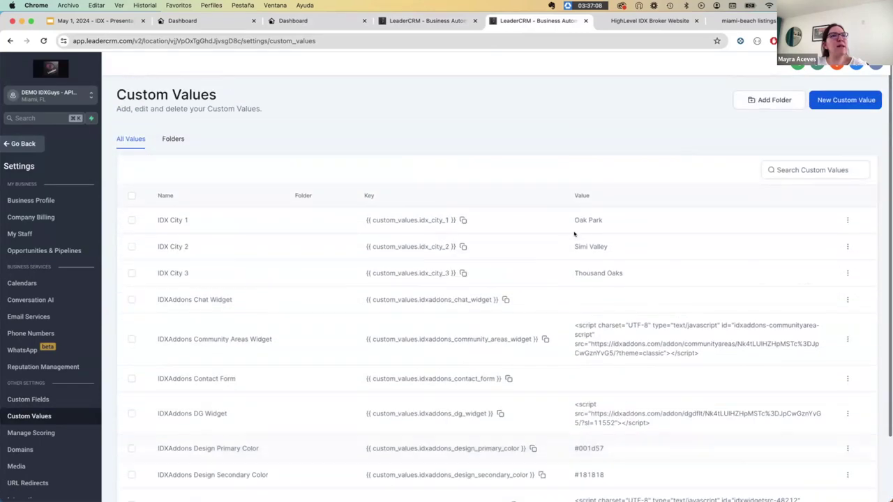
# Open the Template Link URL to the Astra IDX Broker website share page from IDXAddons.
pyautogui.click(303, 20)
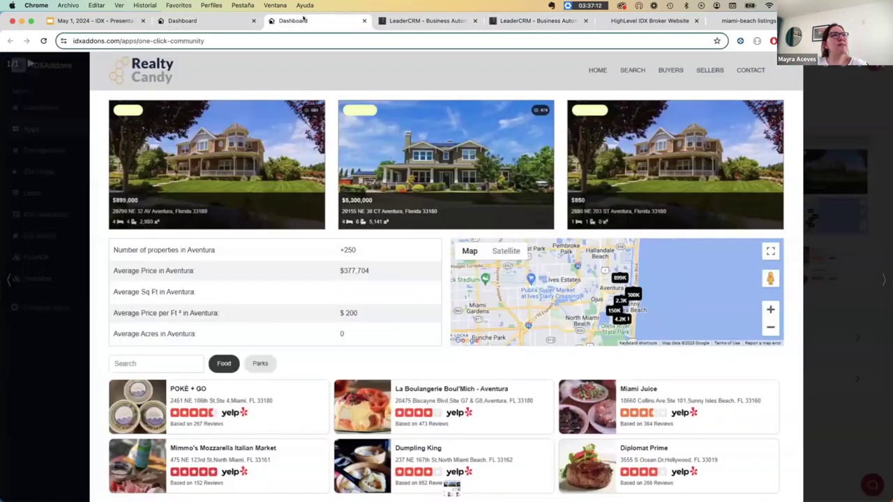
pyautogui.click(202, 21)
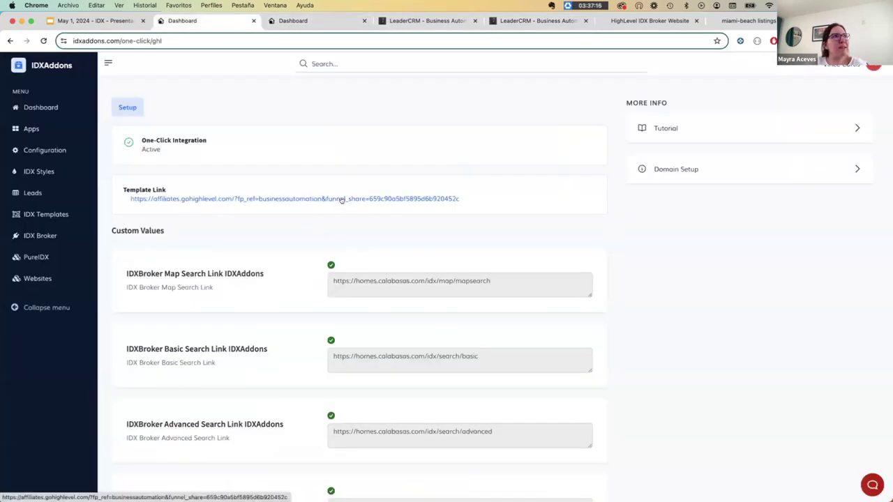
pyautogui.click(337, 202)
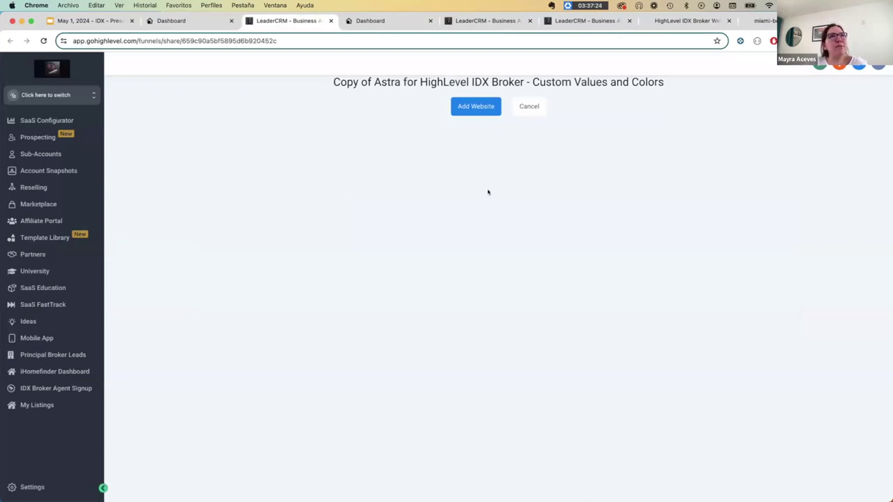
# Clone the Astra IDX Broker website into DEMO IDXGuys - API V2 and open its nine pages.
pyautogui.doubleClick(100, 40)
pyautogui.moveTo(93, 41); pyautogui.dragTo(154, 40)
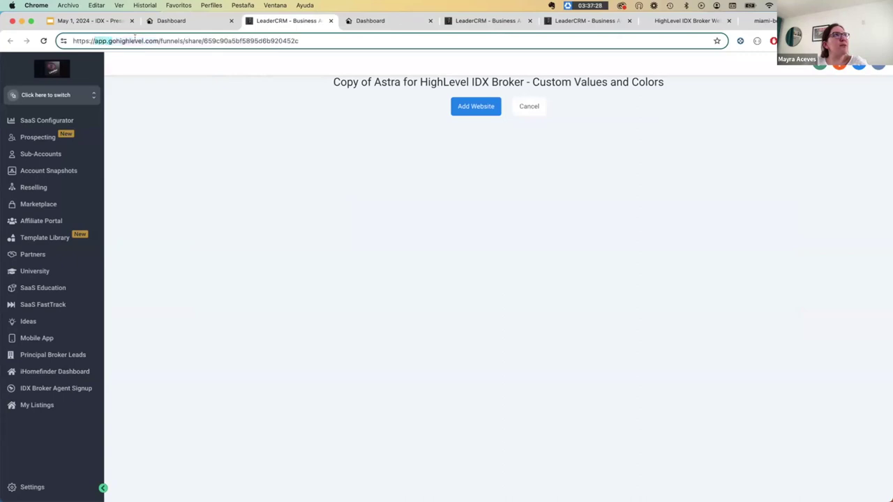
pyautogui.click(466, 107)
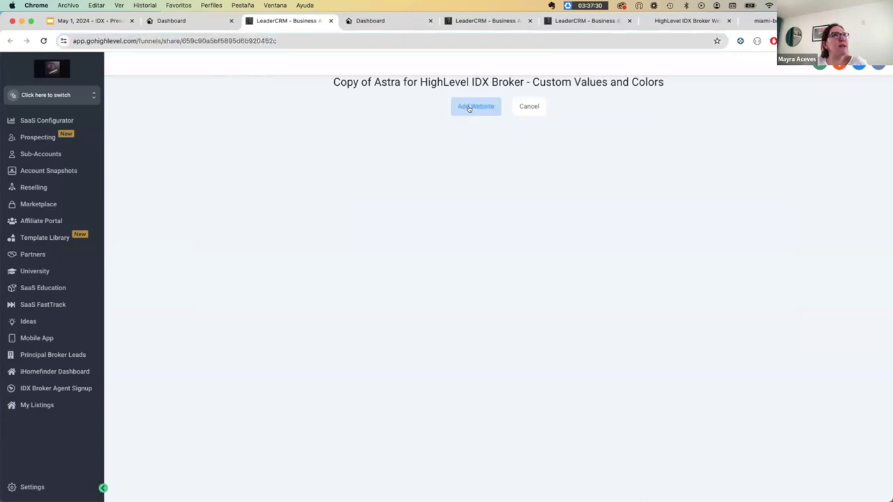
pyautogui.click(404, 168)
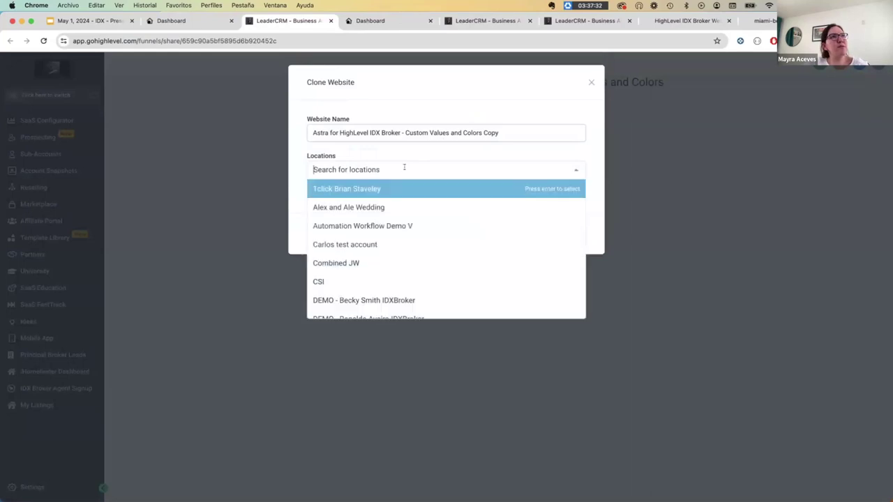
pyautogui.write('idxguy')
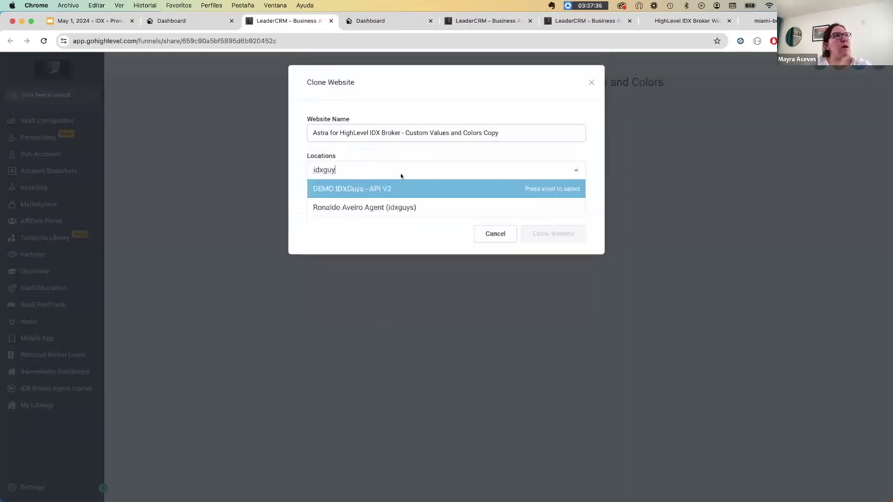
pyautogui.click(394, 188)
pyautogui.click(570, 234)
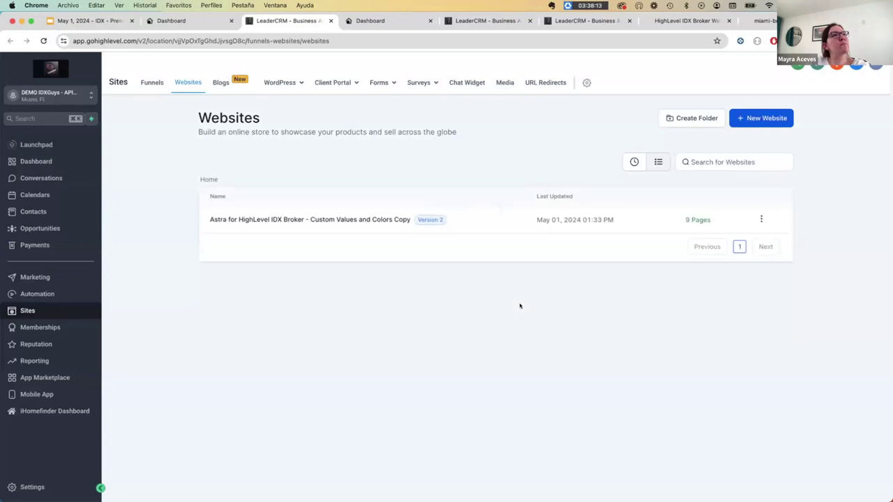
pyautogui.click(363, 218)
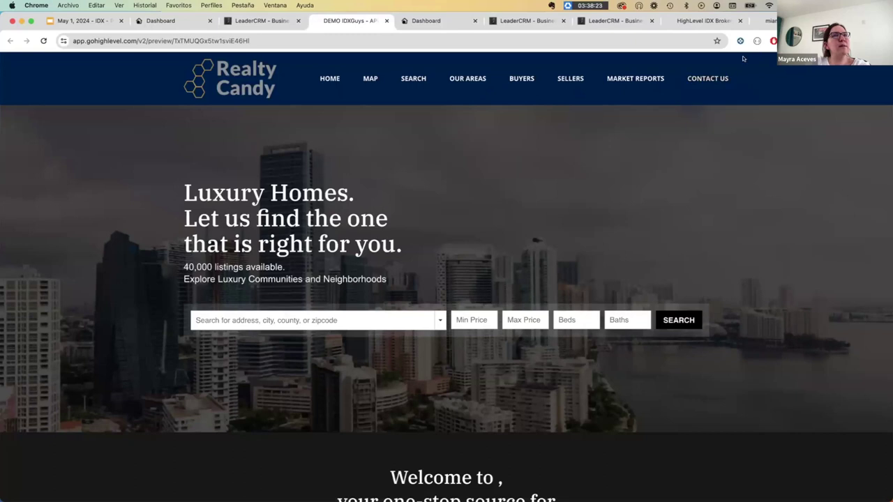
# Scroll the cloned home page and view the Oak Park area listings in a new tab.
pyautogui.scroll(-2, 570, 193)
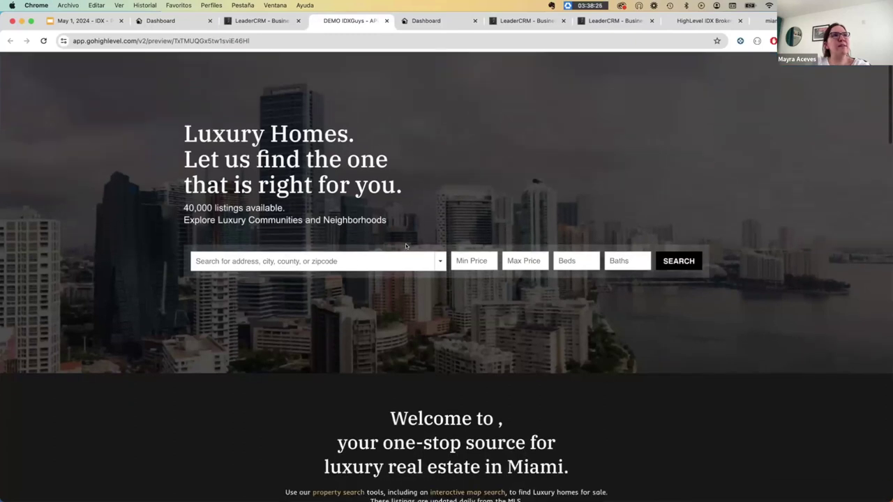
pyautogui.scroll(-3, 376, 286)
pyautogui.scroll(-3, 376, 286)
pyautogui.scroll(-2, 377, 286)
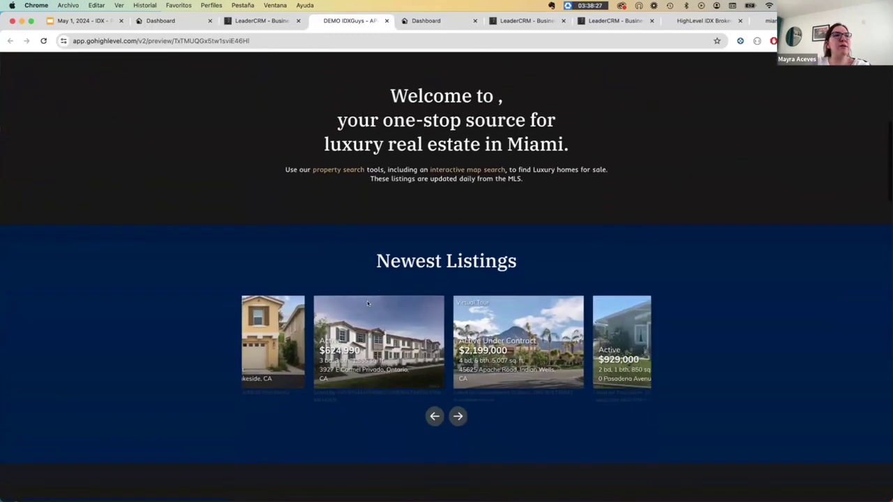
pyautogui.scroll(-2, 548, 349)
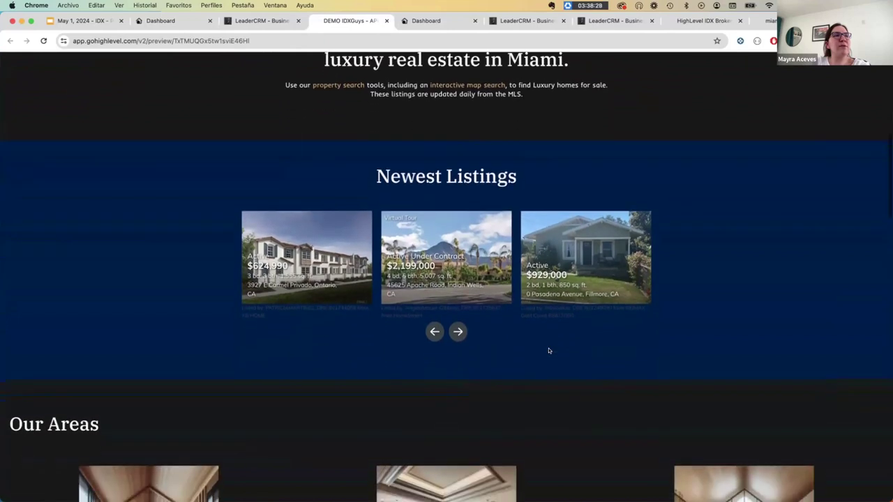
pyautogui.scroll(-3, 548, 350)
pyautogui.scroll(-1, 549, 351)
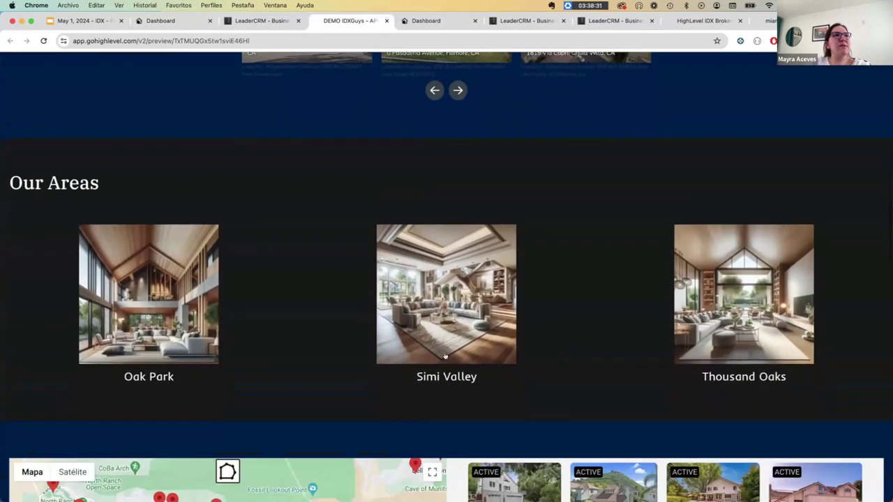
pyautogui.rightClick(186, 327)
pyautogui.click(215, 331)
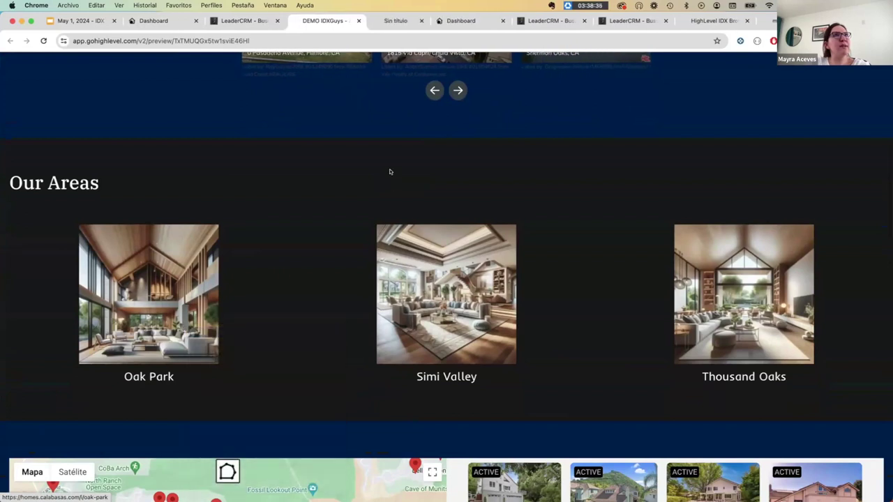
pyautogui.click(393, 20)
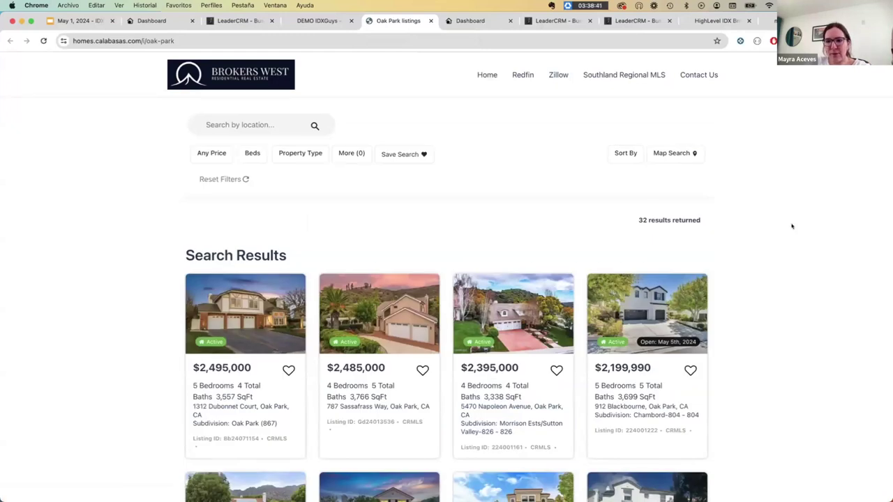
# Review the rest of the cloned site preview, then go back to the website's pages tab.
pyautogui.click(317, 20)
pyautogui.scroll(-5, 575, 187)
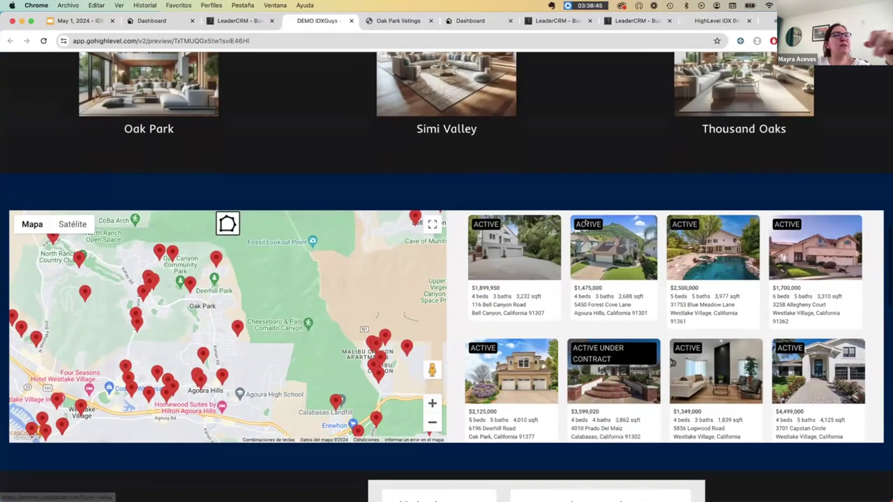
pyautogui.scroll(-2, 533, 447)
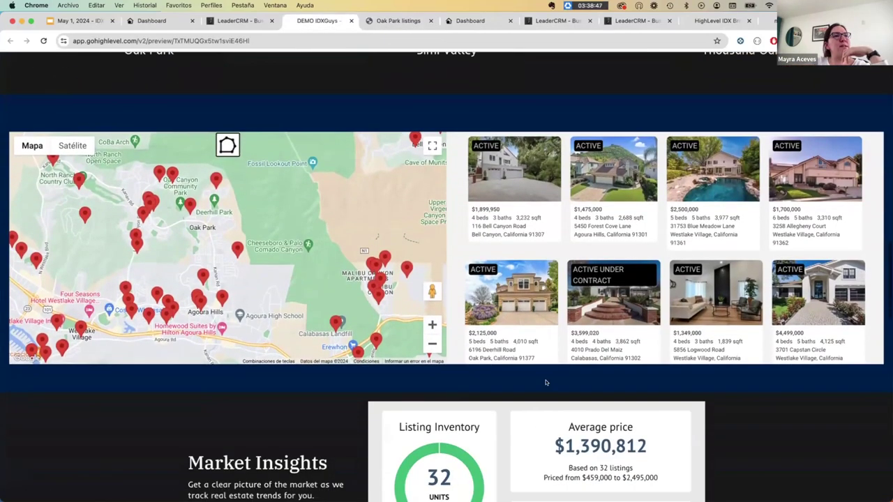
pyautogui.scroll(-2, 544, 385)
pyautogui.scroll(-5, 771, 377)
pyautogui.scroll(-3, 771, 378)
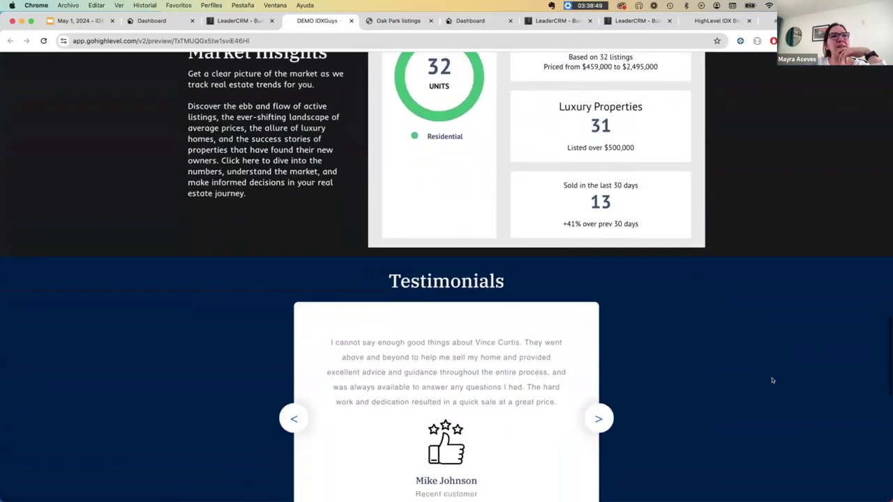
pyautogui.scroll(-2, 771, 377)
pyautogui.scroll(-2, 771, 377)
pyautogui.scroll(-1, 669, 375)
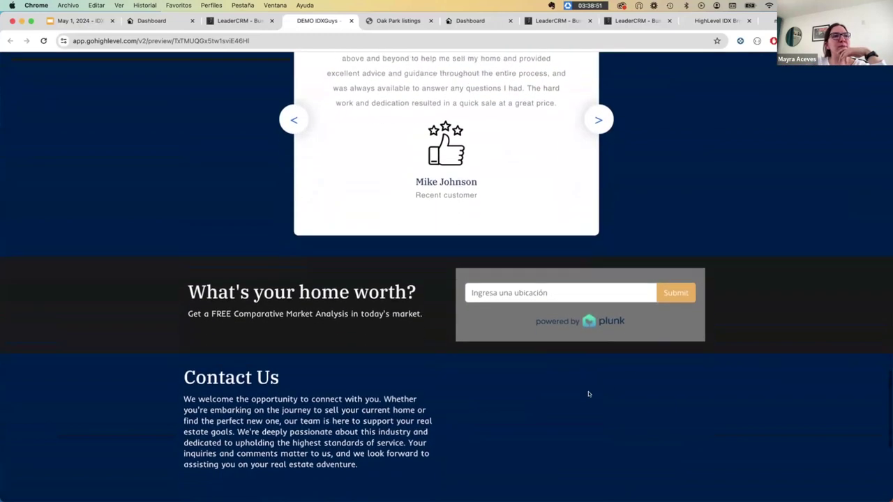
pyautogui.scroll(-2, 587, 391)
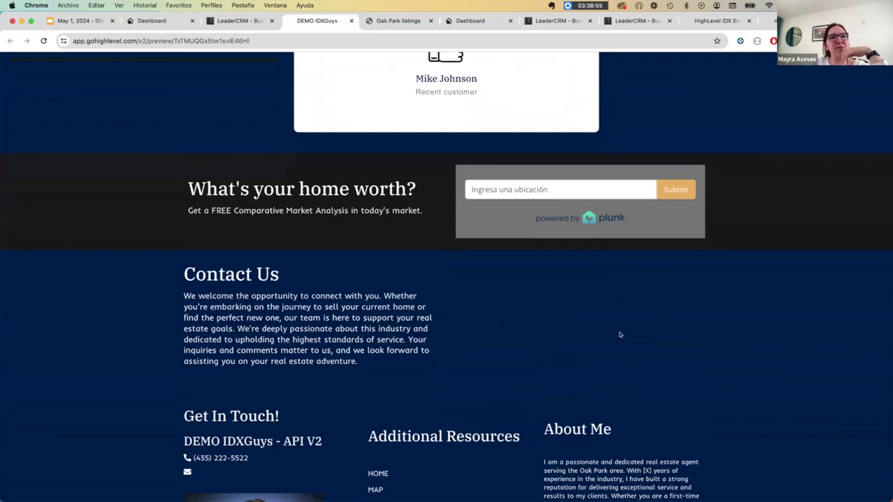
pyautogui.scroll(-2, 600, 302)
pyautogui.scroll(-3, 558, 314)
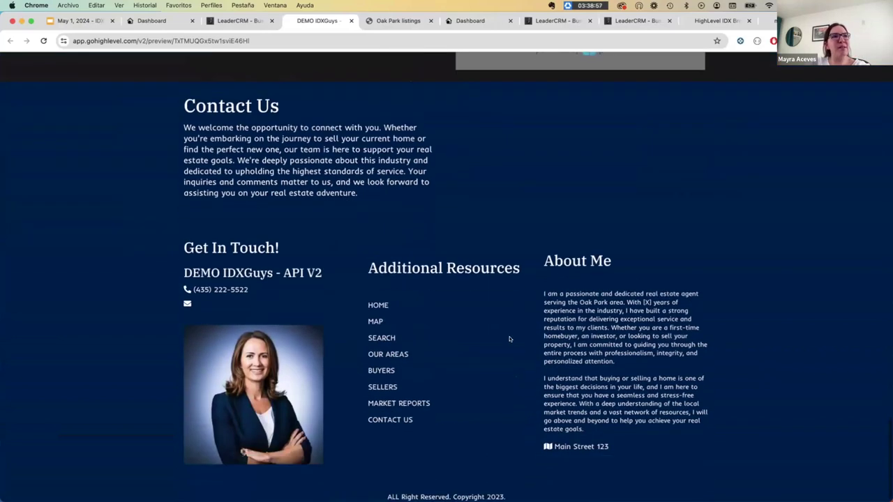
pyautogui.scroll(5, 527, 276)
pyautogui.scroll(5, 526, 276)
pyautogui.scroll(2, 795, 229)
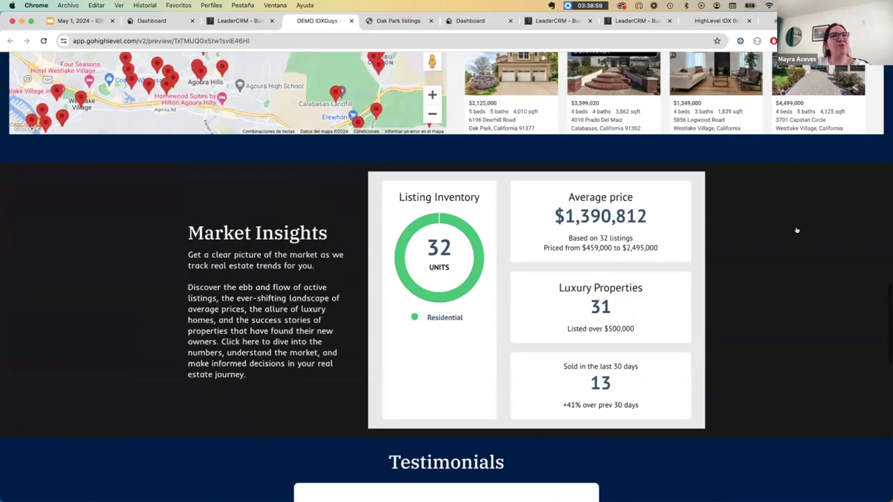
pyautogui.scroll(5, 797, 230)
pyautogui.scroll(8, 796, 229)
pyautogui.scroll(5, 796, 230)
pyautogui.scroll(3, 796, 230)
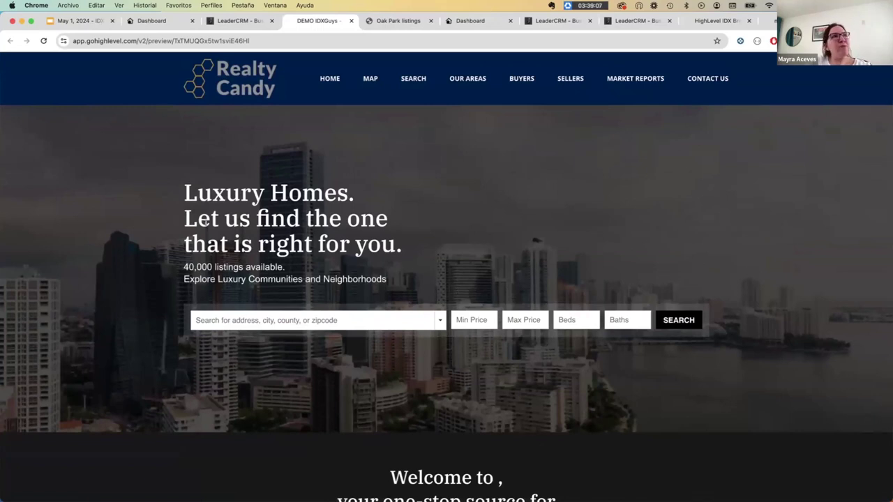
pyautogui.scroll(-3, 518, 313)
pyautogui.scroll(-3, 502, 305)
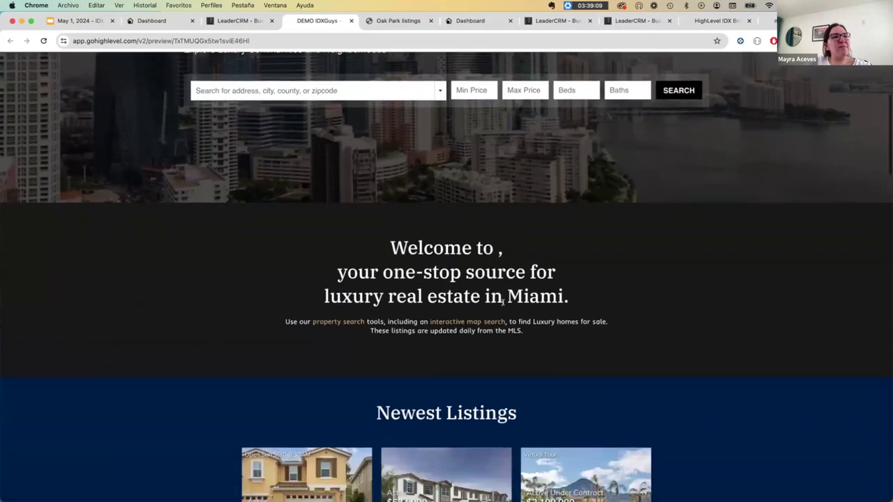
pyautogui.scroll(-5, 502, 305)
pyautogui.scroll(-3, 502, 305)
pyautogui.scroll(-3, 489, 321)
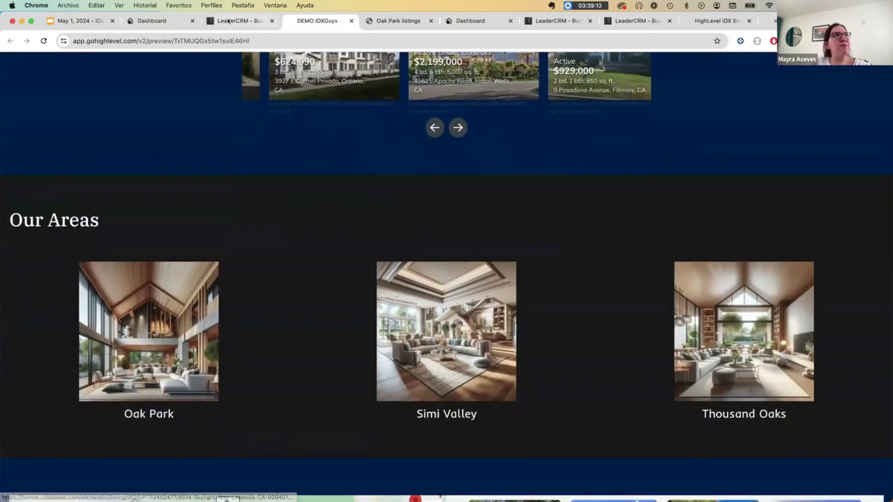
pyautogui.hotkey('ctrl', 'shift', 'Tab')
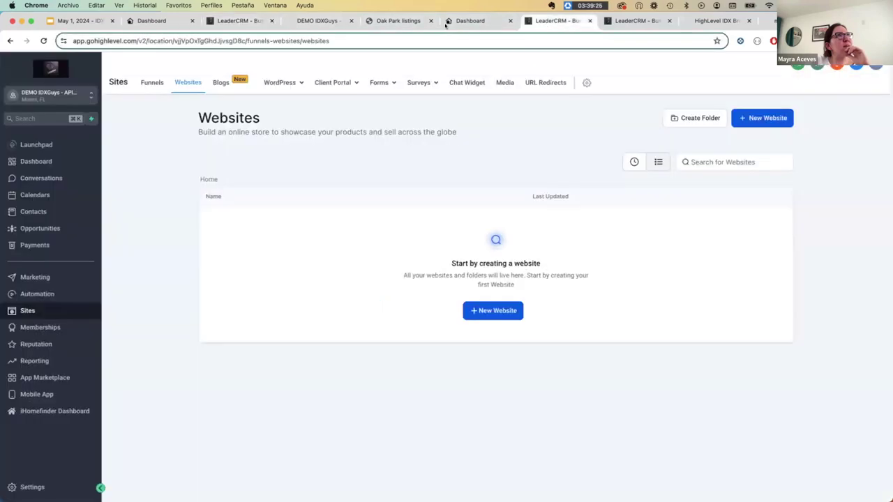
# Filter Custom Values by 'co' and copy the IDXAddons Community Areas Widget key.
pyautogui.moveTo(446, 24); pyautogui.dragTo(320, 21)
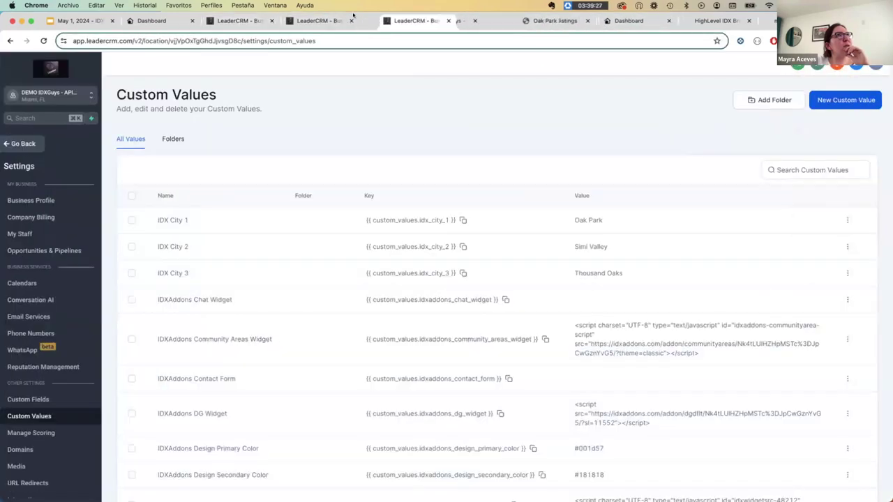
pyautogui.moveTo(631, 21); pyautogui.dragTo(319, 20)
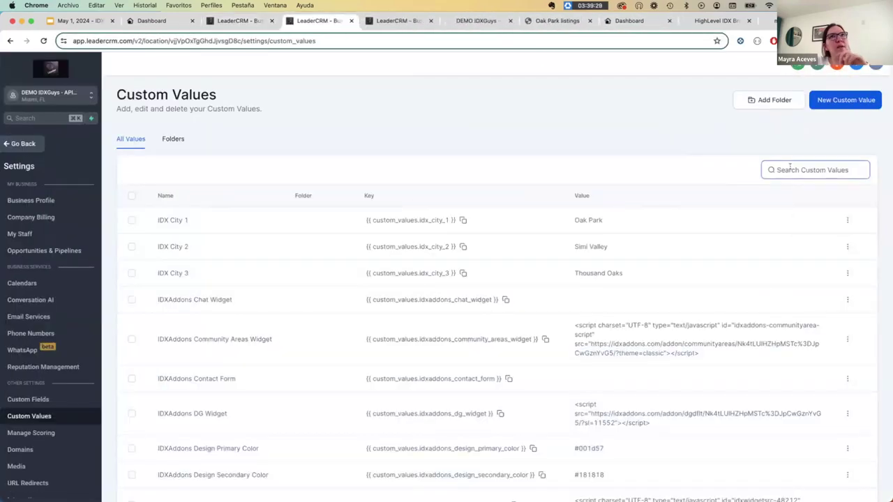
pyautogui.write('communi')
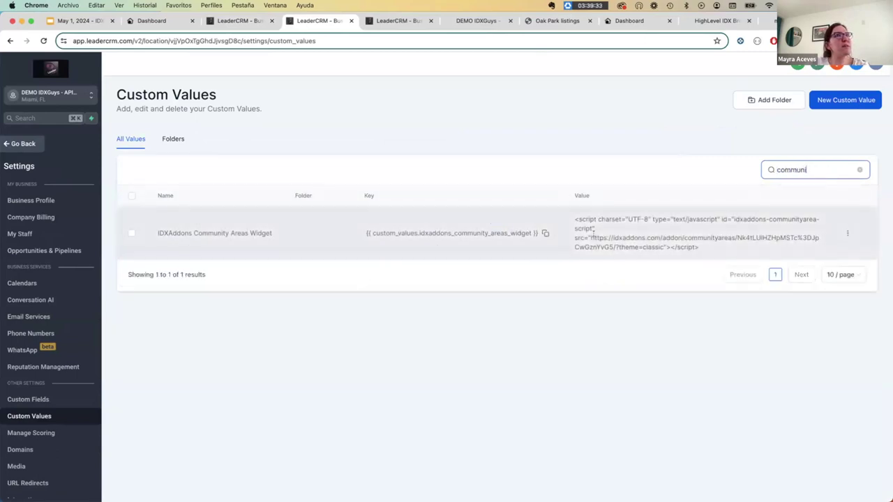
pyautogui.click(544, 233)
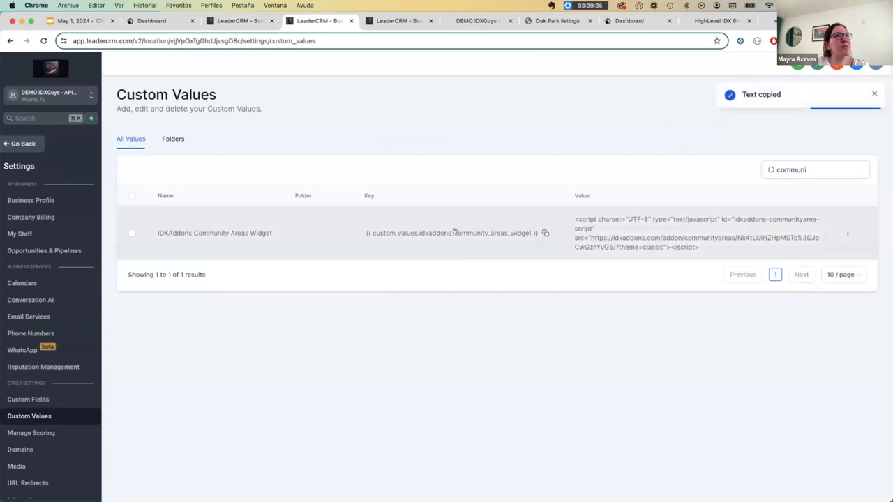
# Insert a 1 Column Row below the Our Areas city images on the home page.
pyautogui.click(237, 20)
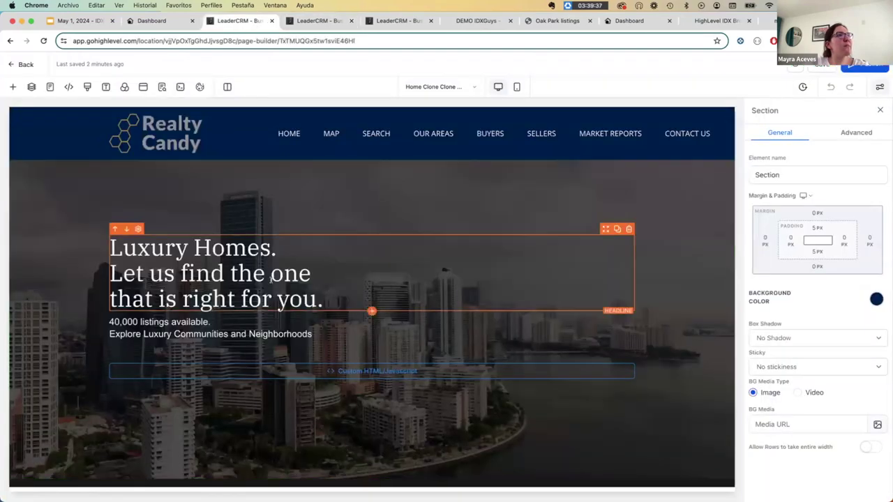
pyautogui.scroll(-3, 397, 357)
pyautogui.scroll(-5, 398, 357)
pyautogui.scroll(-3, 398, 357)
pyautogui.scroll(-3, 397, 357)
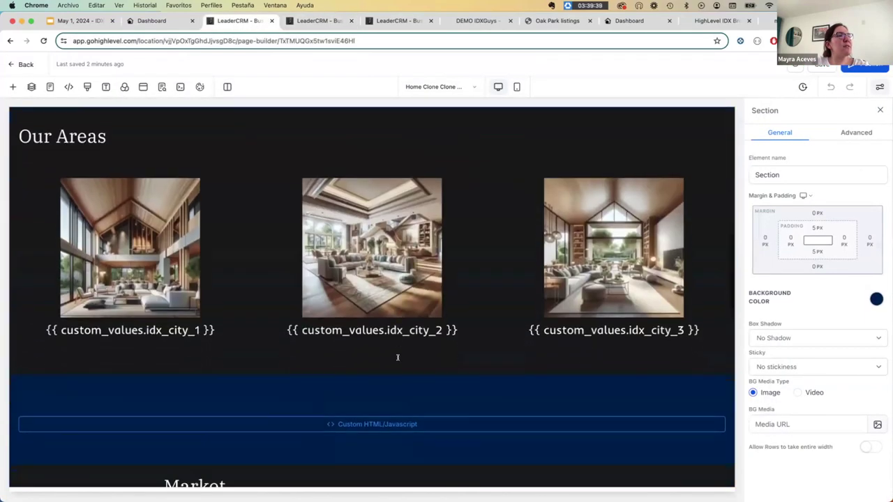
pyautogui.click(371, 374)
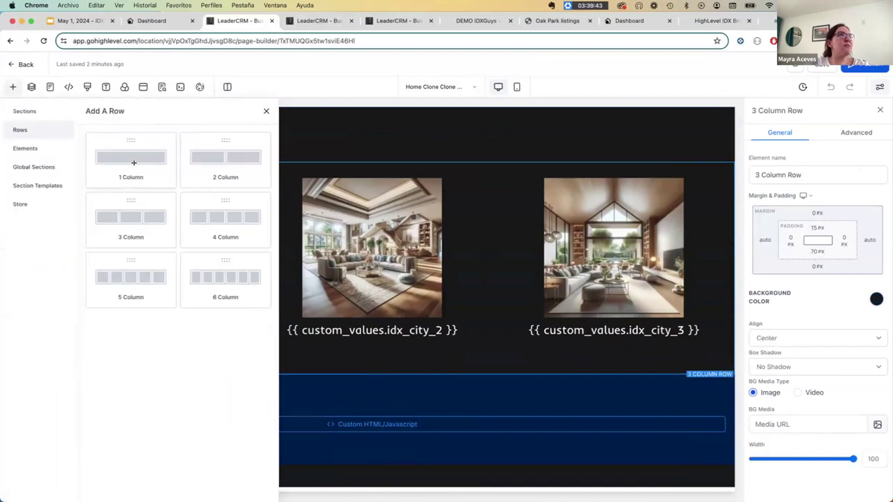
pyautogui.click(133, 162)
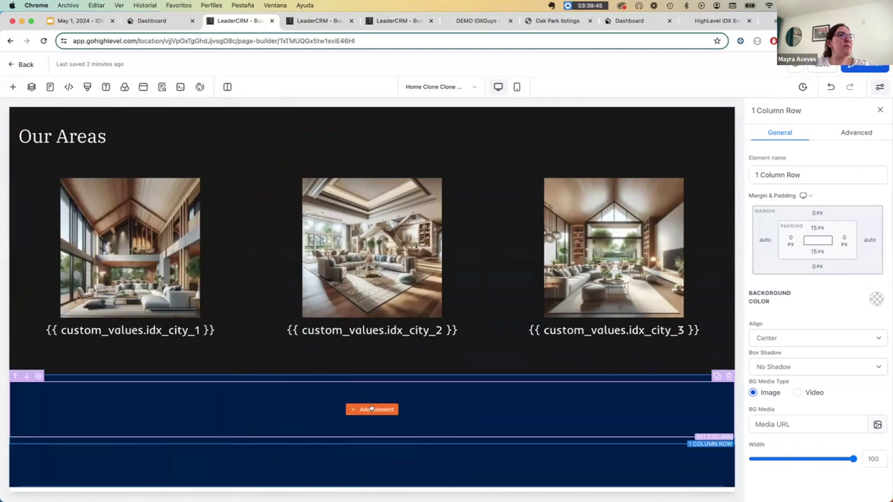
# Add a Code element holding the pasted Community Areas Widget key, then save the page.
pyautogui.click(371, 409)
pyautogui.scroll(-3, 206, 346)
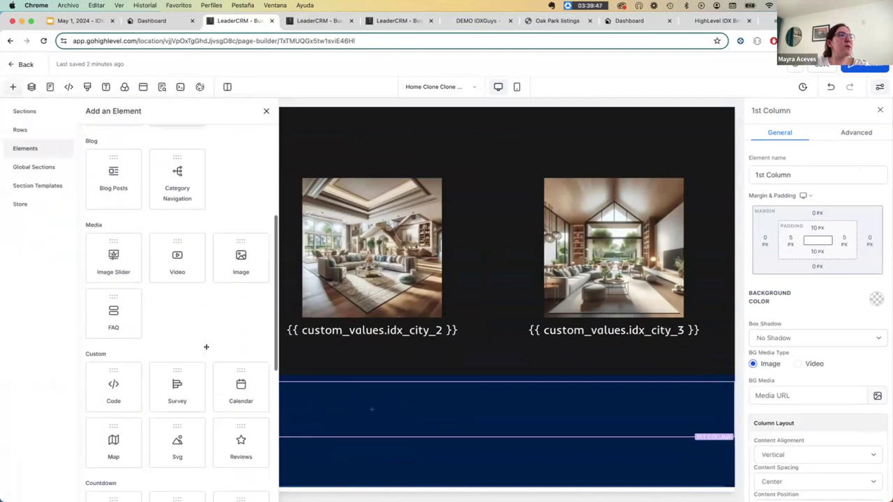
pyautogui.scroll(-2, 206, 347)
pyautogui.click(116, 331)
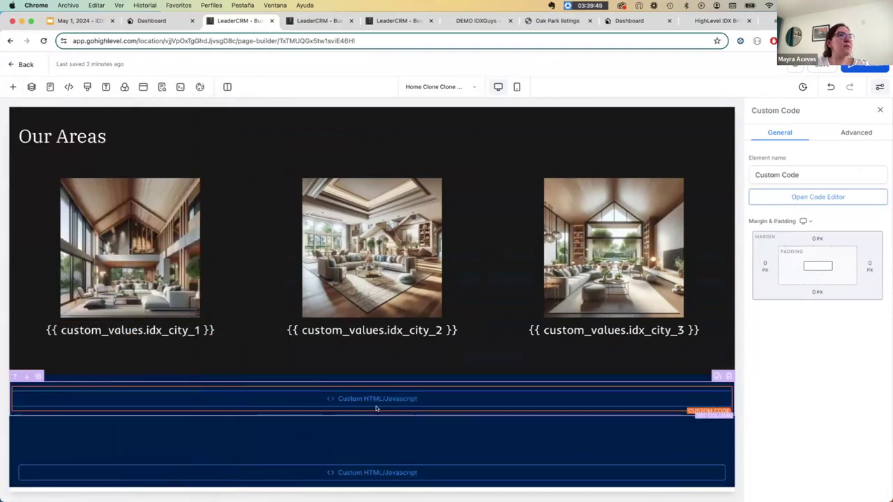
pyautogui.click(817, 197)
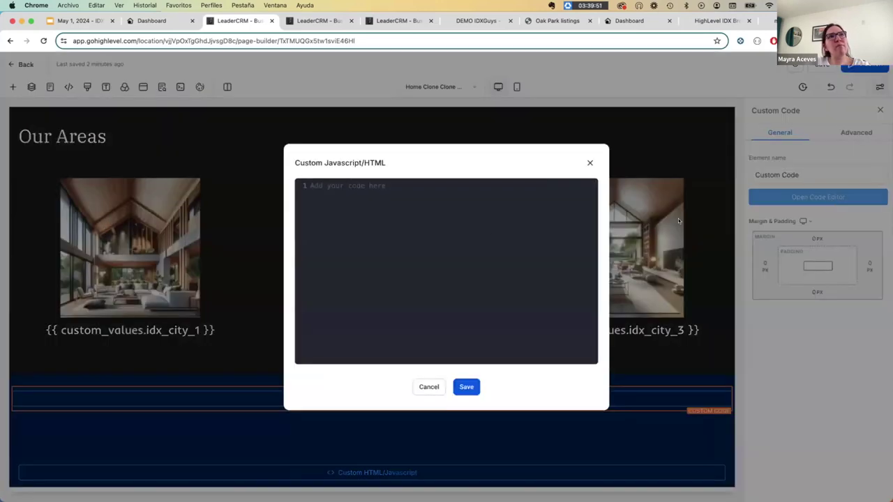
pyautogui.press('super+v')
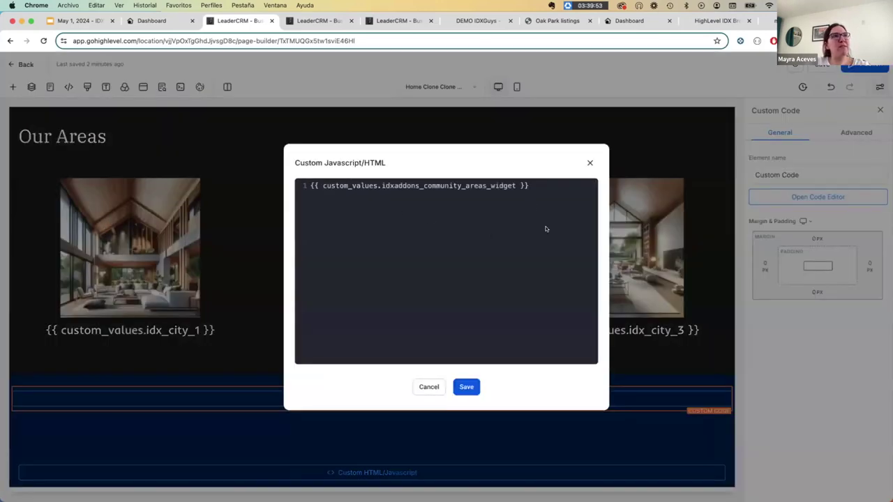
pyautogui.click(468, 387)
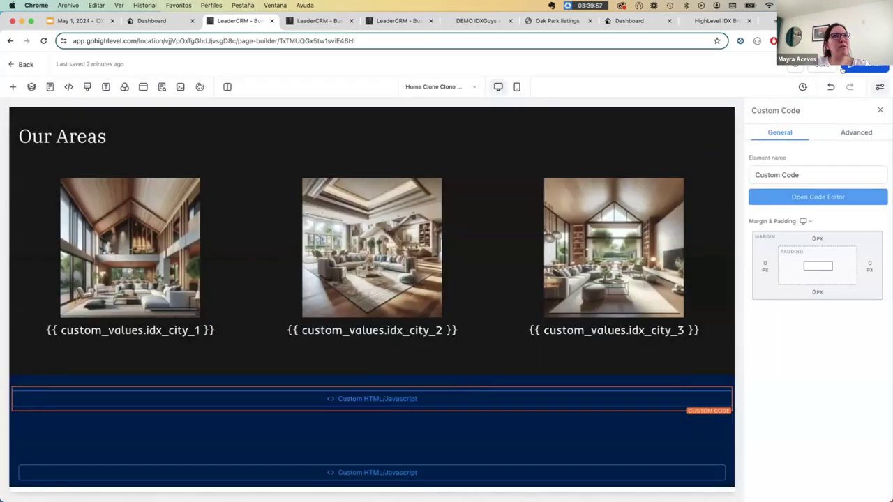
pyautogui.click(825, 67)
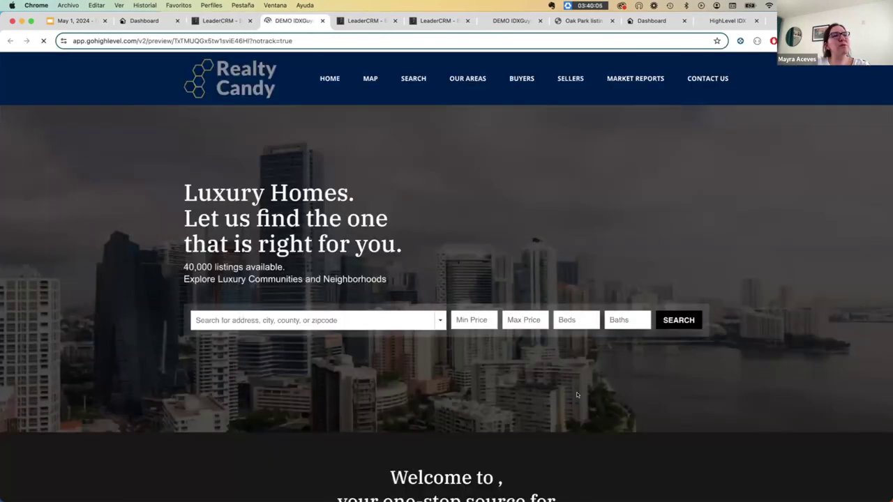
# Scroll the preview down past Our Areas to the Oak Park, Agoura Hills, Thousand Oaks and Simi Valley cards.
pyautogui.scroll(-2, 577, 396)
pyautogui.scroll(-2, 577, 396)
pyautogui.scroll(-3, 576, 395)
pyautogui.scroll(-1, 576, 396)
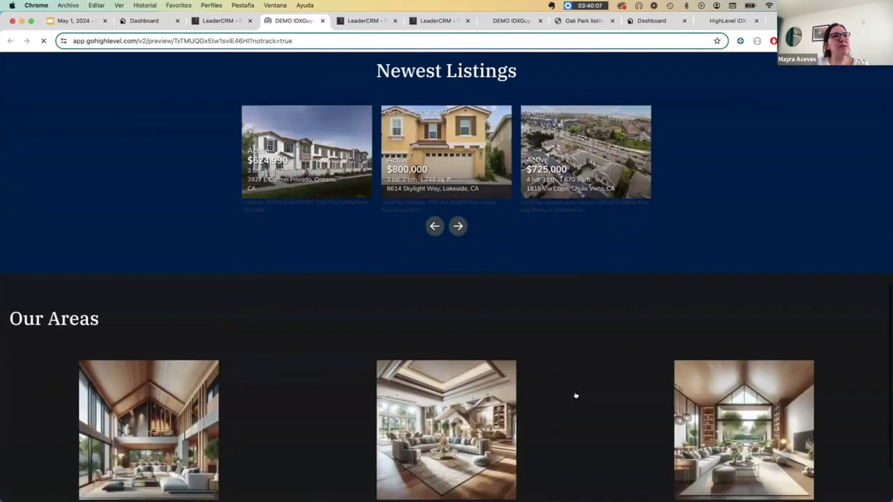
pyautogui.scroll(-2, 576, 395)
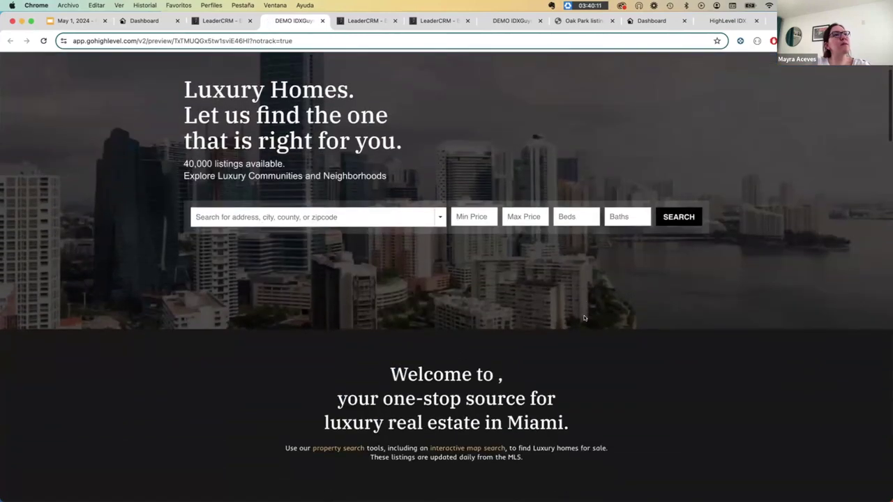
pyautogui.scroll(-4, 584, 318)
pyautogui.scroll(-3, 584, 315)
pyautogui.scroll(-2, 584, 315)
pyautogui.scroll(-1, 637, 320)
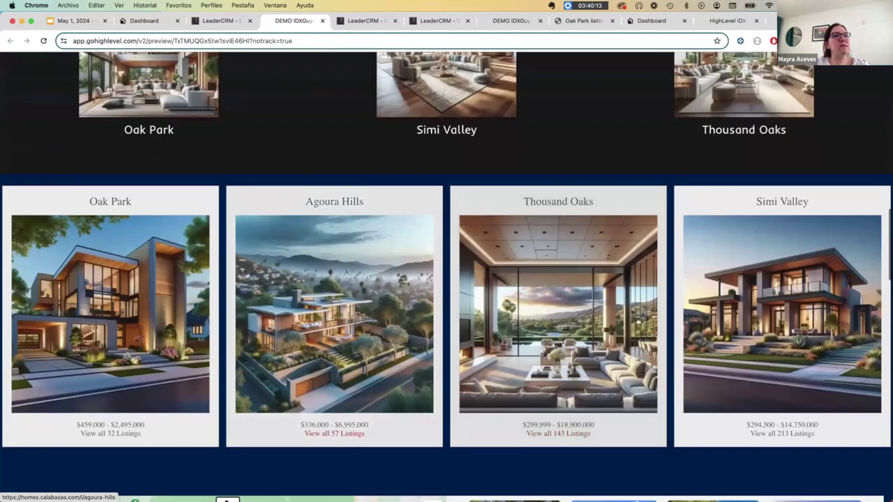
pyautogui.scroll(-1, 663, 323)
pyautogui.scroll(-2, 675, 325)
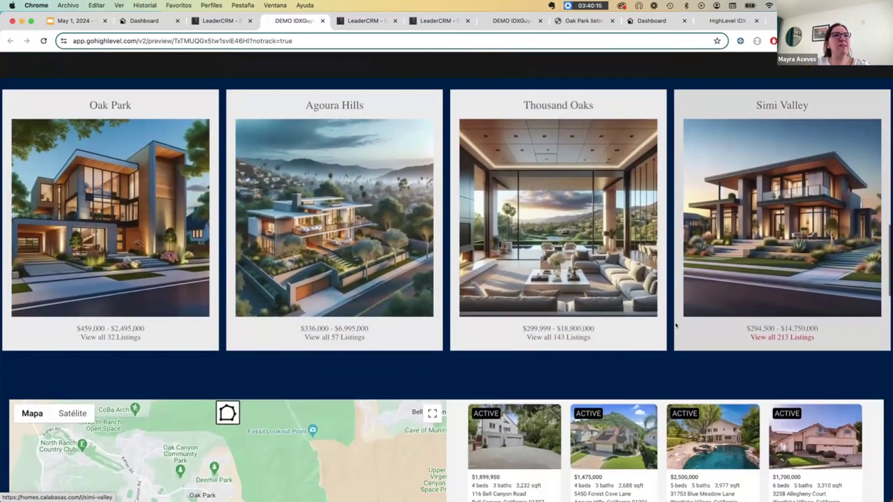
pyautogui.scroll(1, 690, 293)
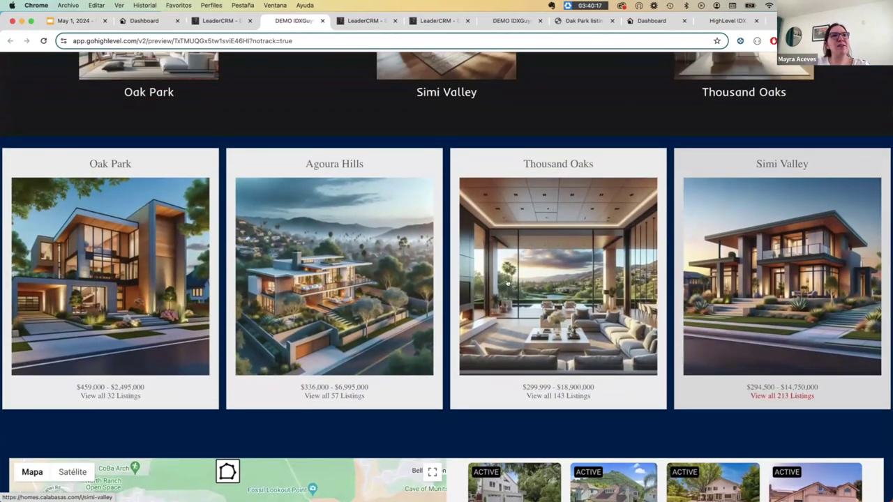
pyautogui.scroll(1, 544, 268)
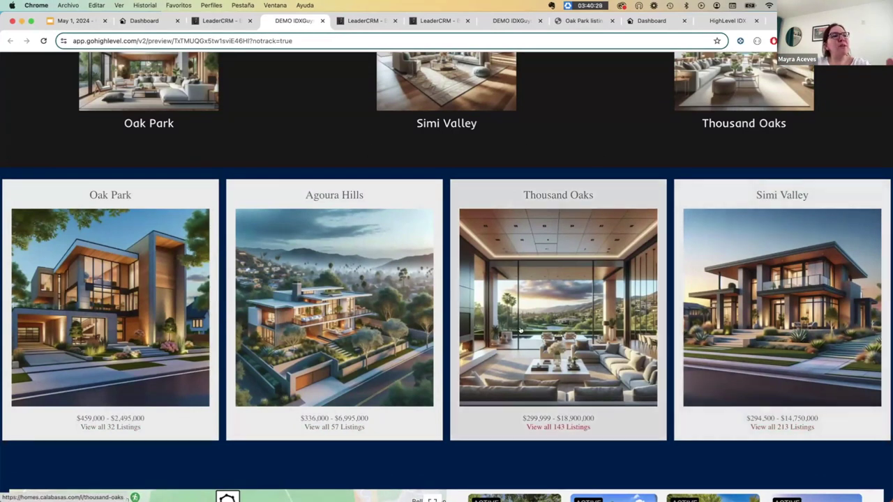
# Scroll the home page preview back up toward the top.
pyautogui.scroll(4, 536, 276)
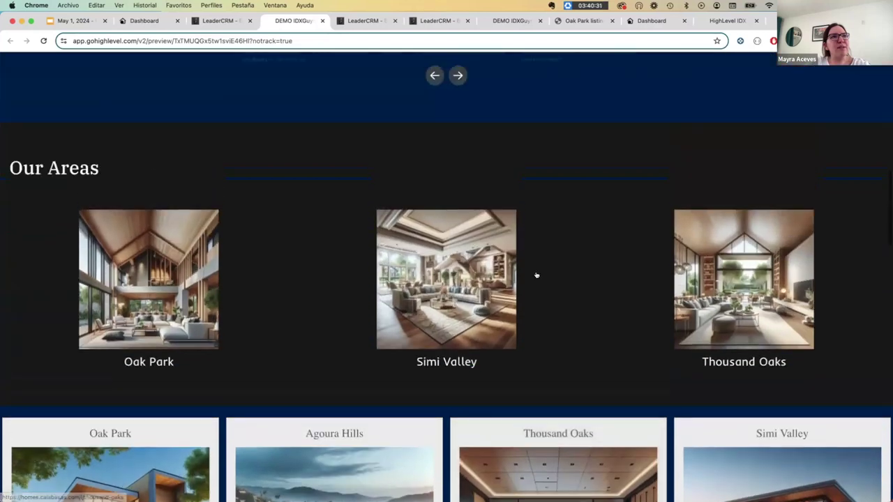
pyautogui.scroll(3, 537, 271)
pyautogui.scroll(3, 537, 272)
pyautogui.scroll(3, 537, 274)
pyautogui.scroll(3, 538, 272)
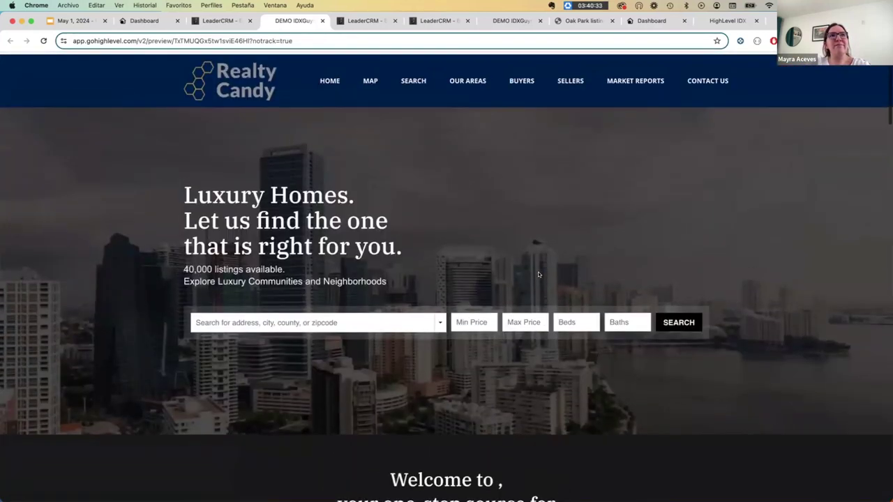